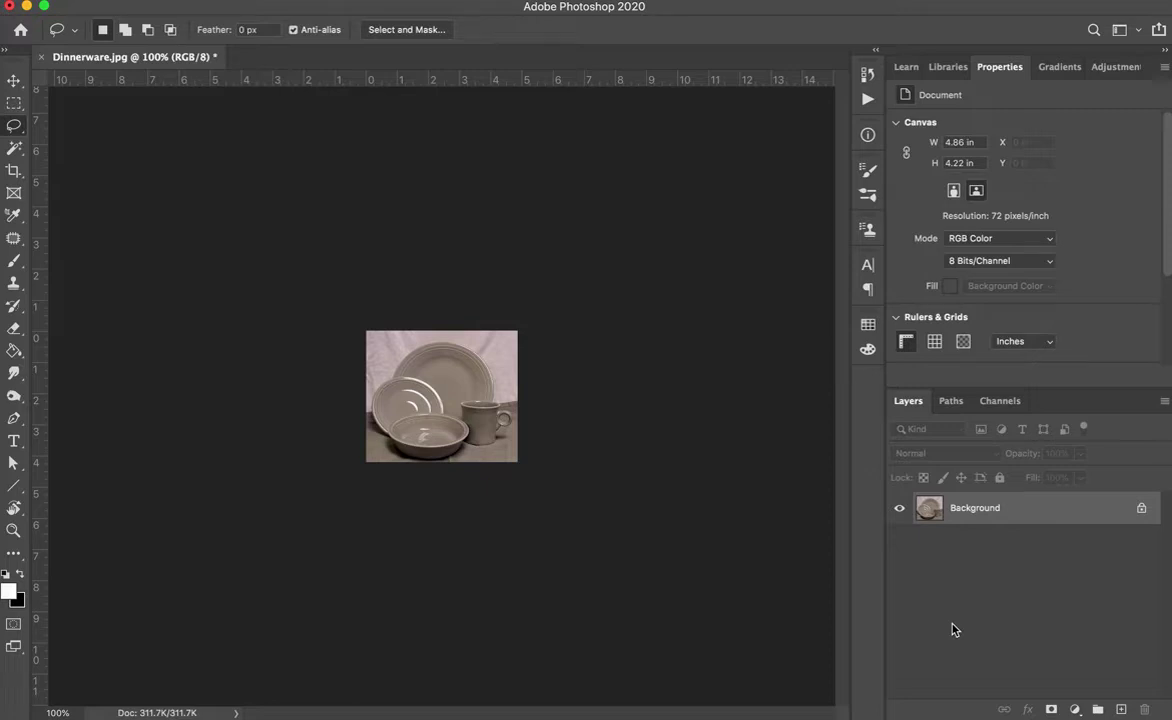
Zoom the dinnerware photo to 400% magnification
{"action": "key", "text": "ctrl+plus"}
{"action": "key", "text": "ctrl+plus"}
{"action": "key", "text": "ctrl+plus"}
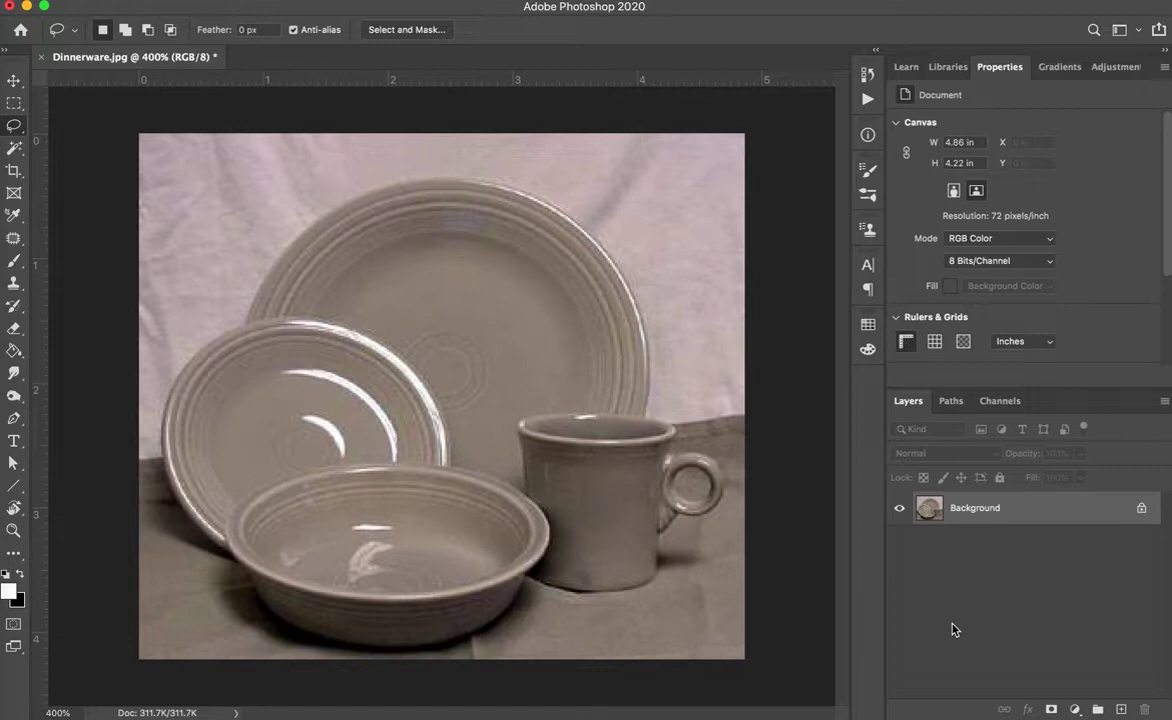
{"action": "key", "text": "ctrl+plus"}
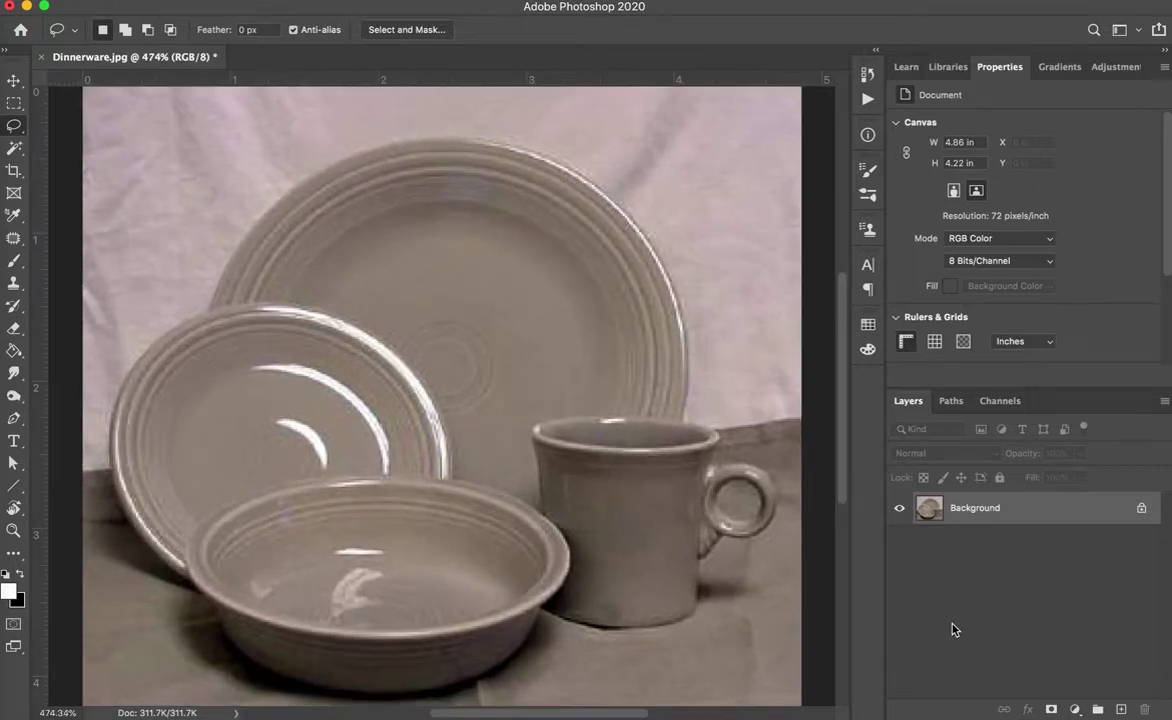
{"action": "key", "text": "ctrl+minus"}
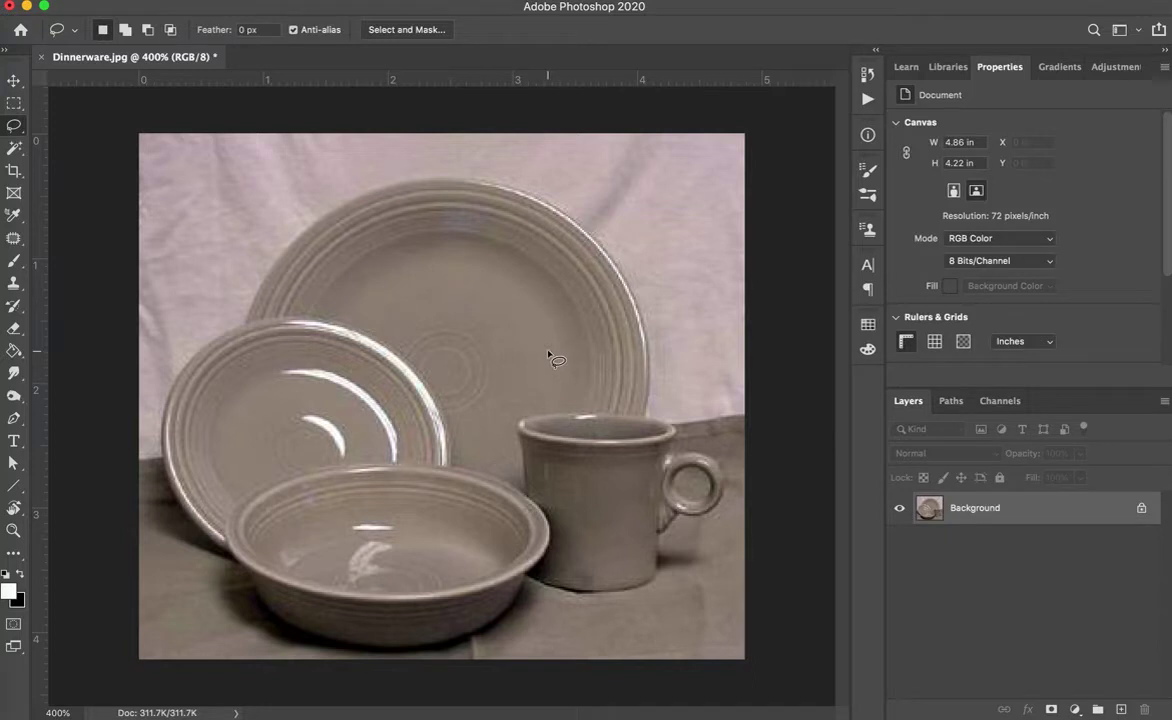
Add a Black & White adjustment layer with Reds raised to 101
{"action": "left_click", "coordinate": [1125, 70]}
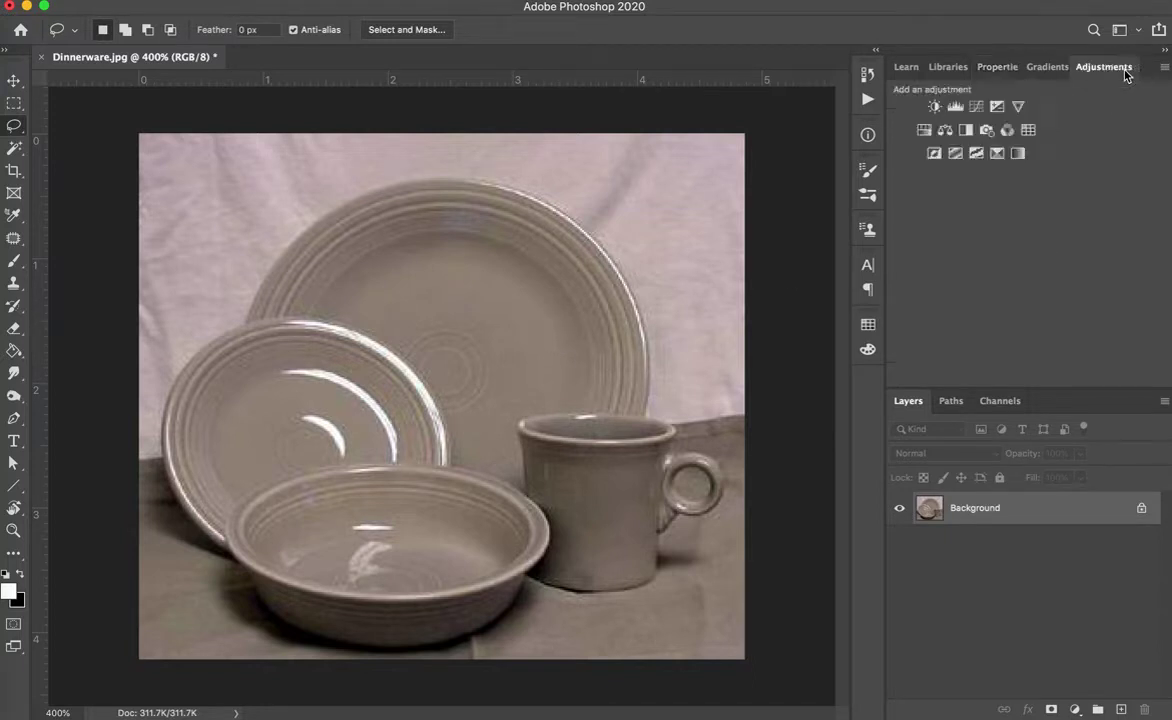
{"action": "left_click", "coordinate": [966, 131]}
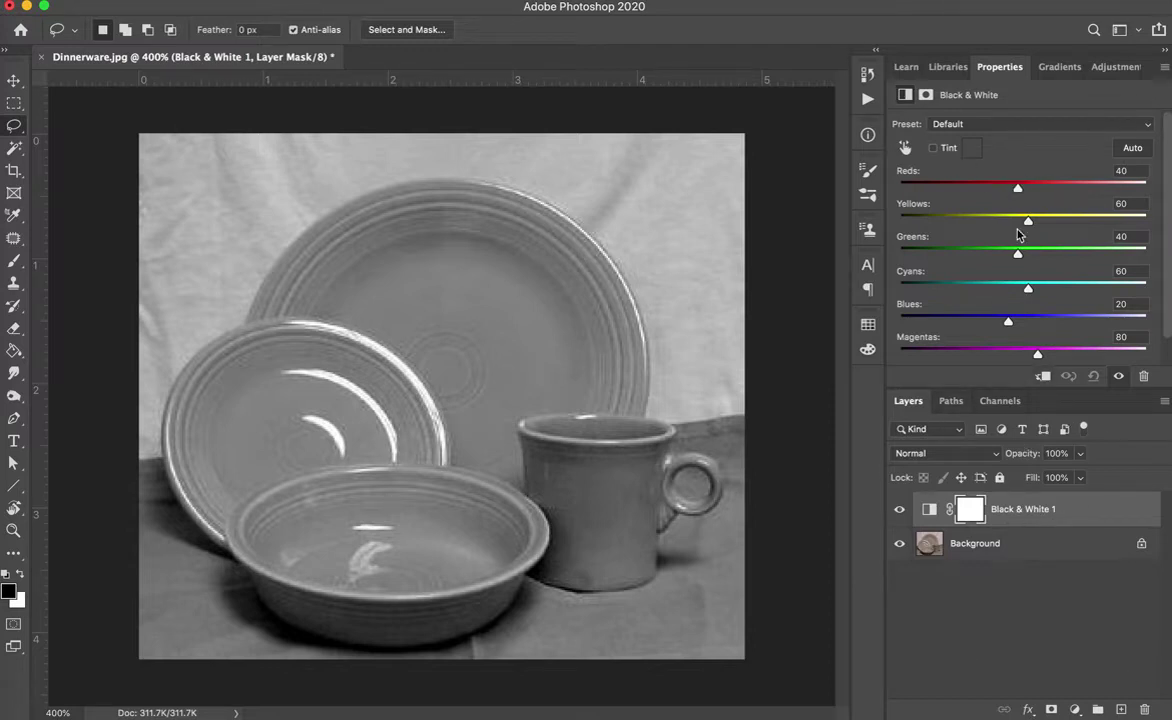
{"action": "left_click_drag", "start_coordinate": [1017, 190], "coordinate": [1020, 223]}
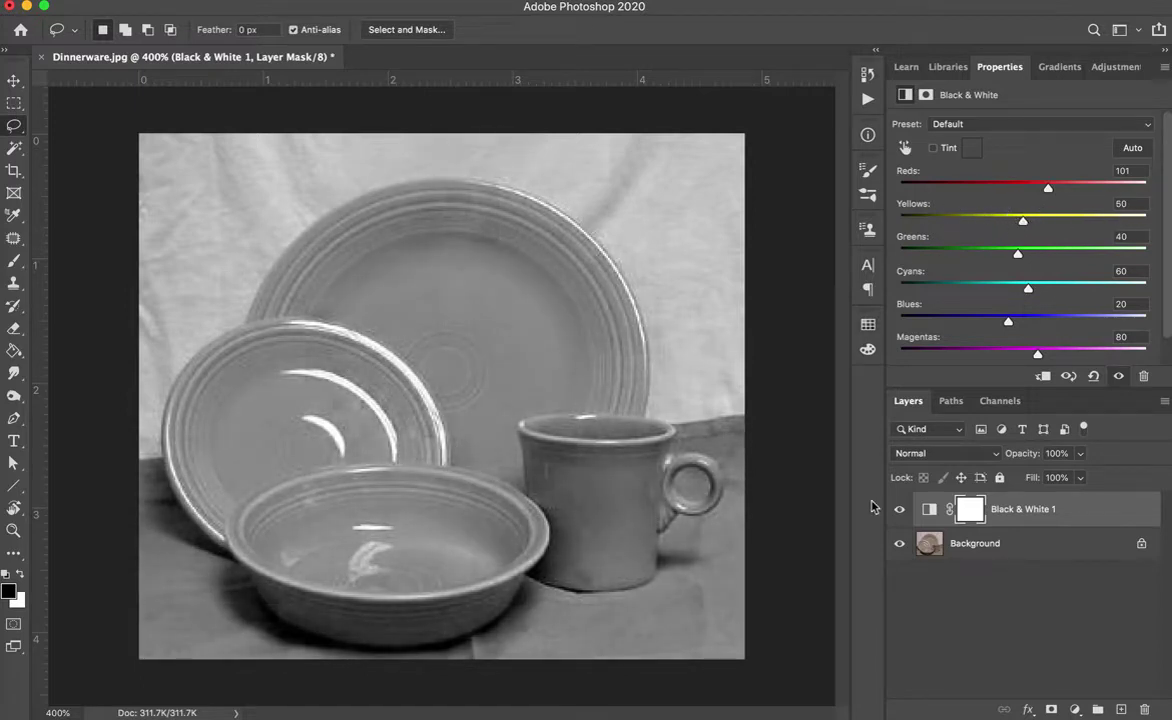
Toggle the Black & White layer's visibility to compare it with the colour original
{"action": "left_click", "coordinate": [900, 511]}
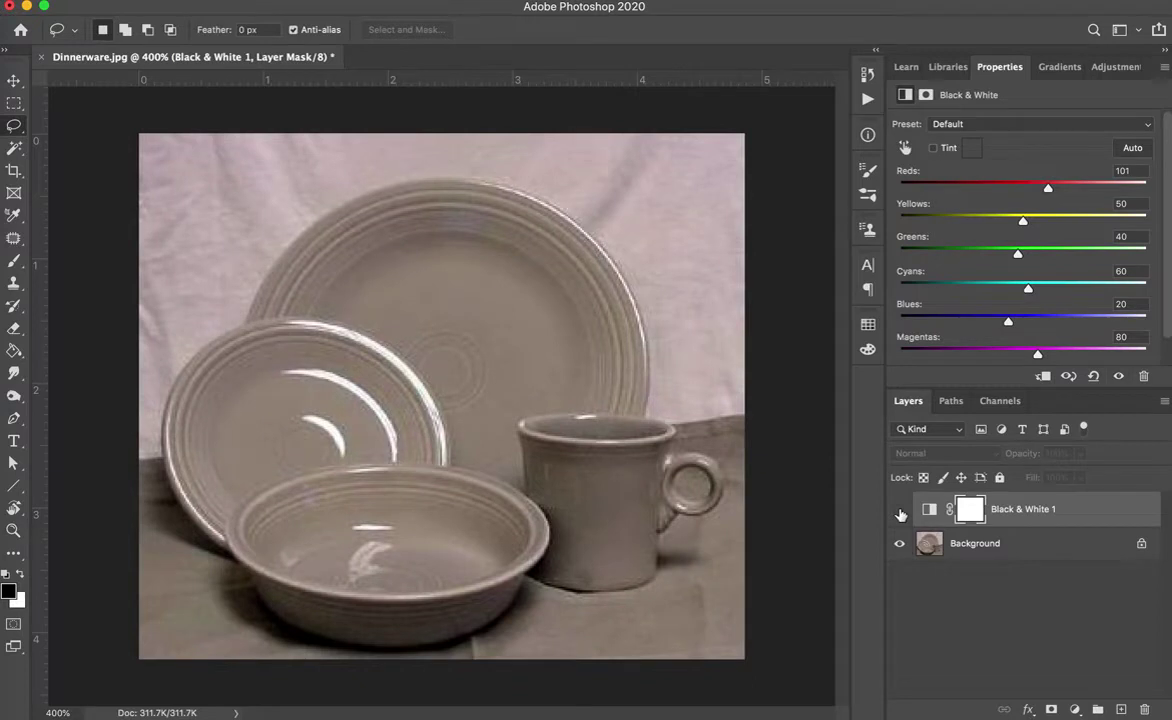
{"action": "left_click", "coordinate": [900, 511]}
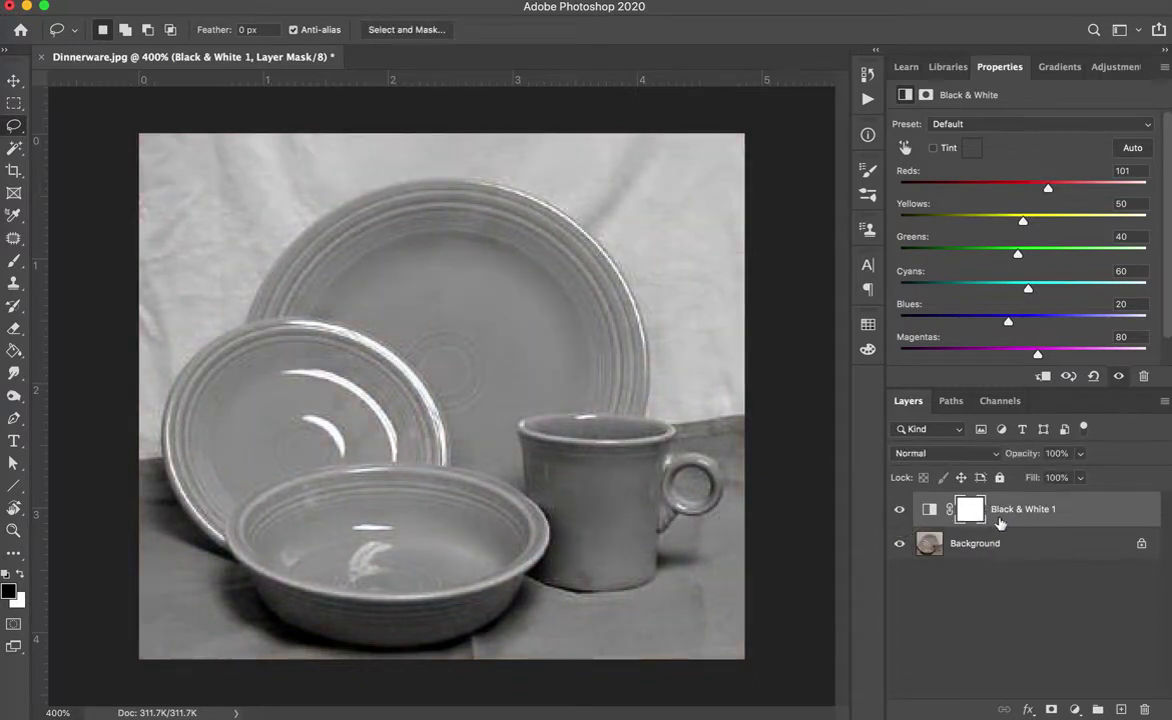
{"action": "left_click", "coordinate": [898, 512]}
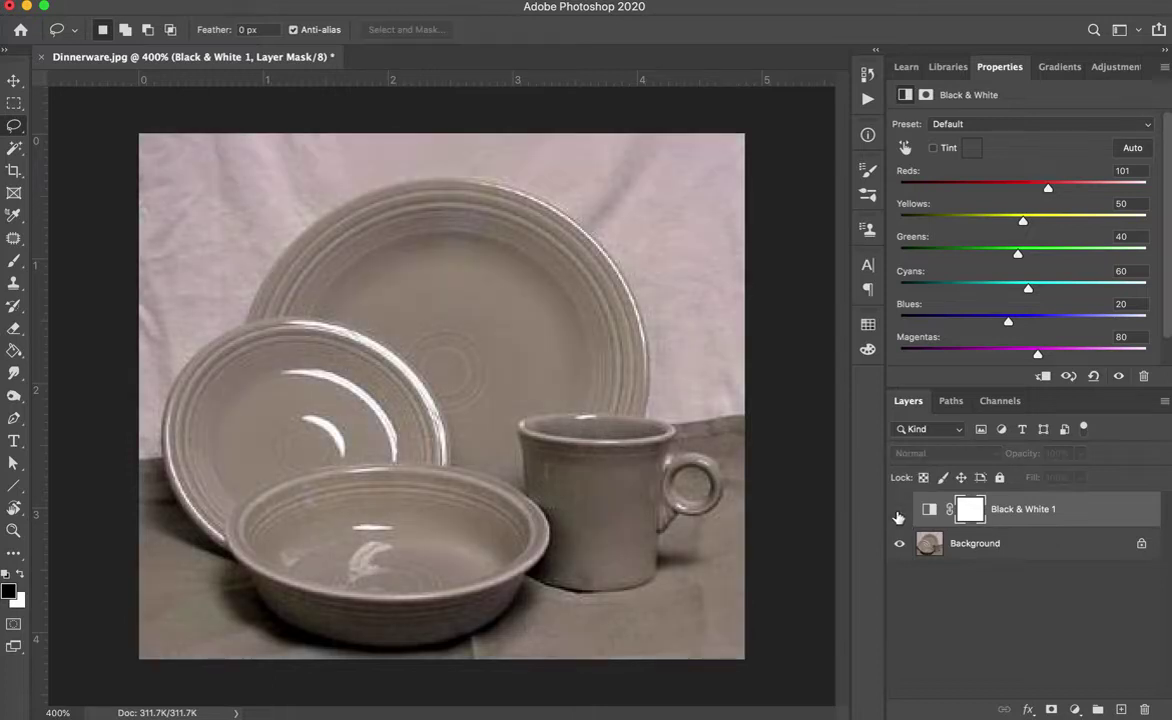
{"action": "left_click", "coordinate": [898, 512]}
{"action": "left_click", "coordinate": [898, 512]}
{"action": "left_click", "coordinate": [898, 512]}
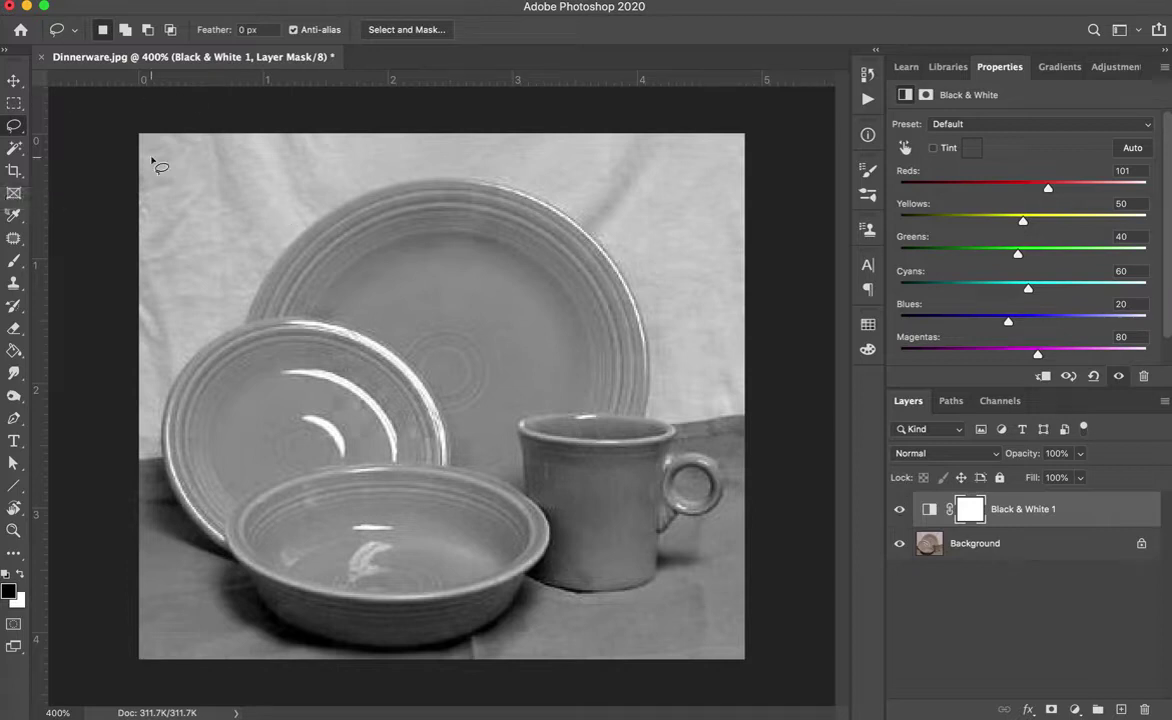
Trace the large back plate with the freehand Lasso, following the saucer and cup edges
{"action": "right_click", "coordinate": [17, 132]}
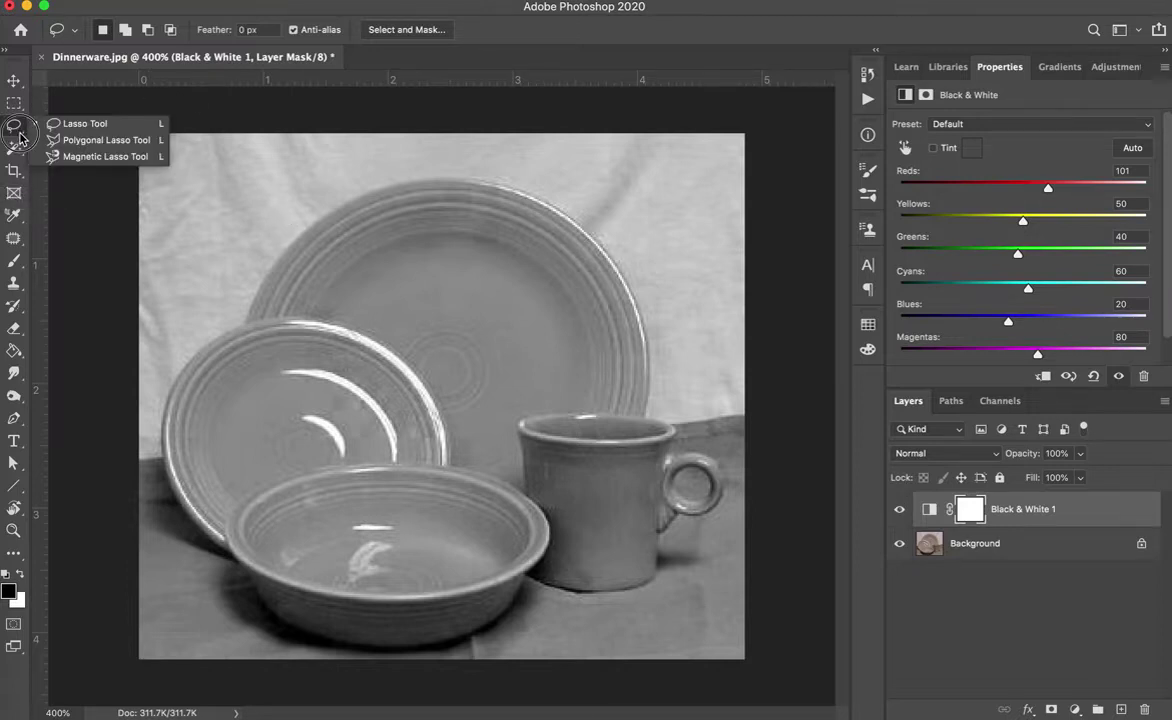
{"action": "left_click", "coordinate": [74, 126]}
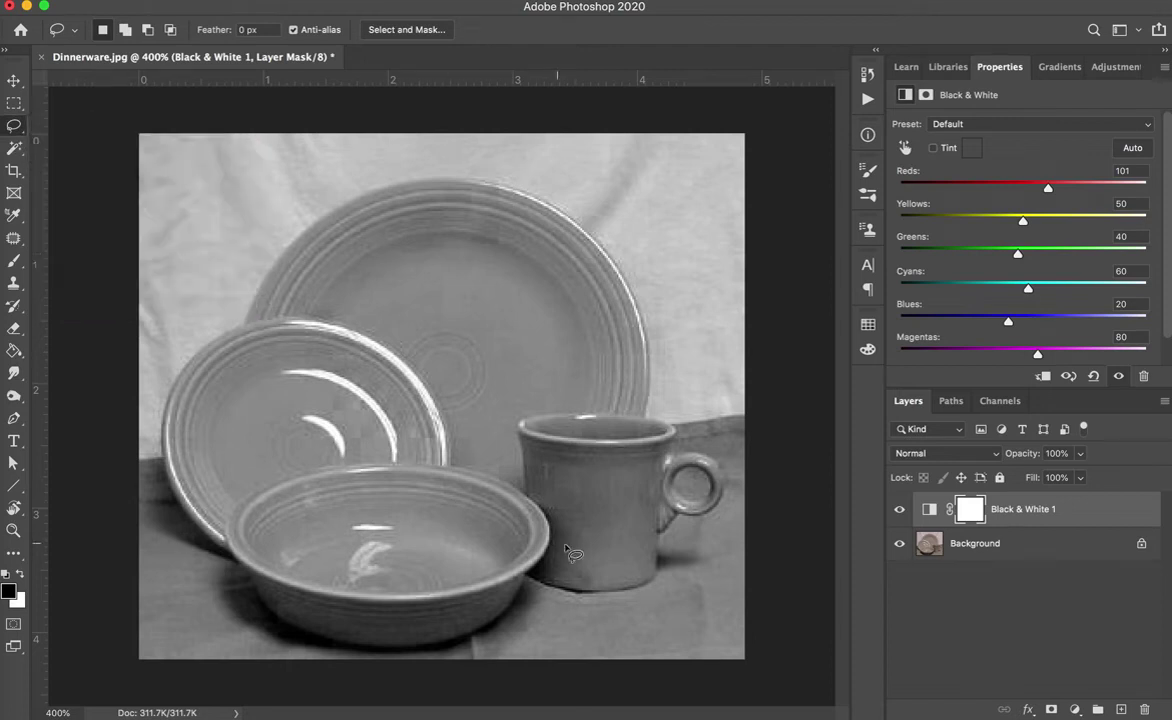
{"action": "mouse_move", "coordinate": [530, 494]}
{"action": "left_mouse_down"}
{"action": "mouse_move", "coordinate": [527, 427]}
{"action": "mouse_move", "coordinate": [661, 405]}
{"action": "mouse_move", "coordinate": [636, 316]}
{"action": "mouse_move", "coordinate": [582, 218]}
{"action": "mouse_move", "coordinate": [486, 184]}
{"action": "mouse_move", "coordinate": [312, 203]}
{"action": "mouse_move", "coordinate": [256, 270]}
{"action": "mouse_move", "coordinate": [250, 322]}
{"action": "mouse_move", "coordinate": [299, 315]}
{"action": "mouse_move", "coordinate": [391, 363]}
{"action": "mouse_move", "coordinate": [443, 470]}
{"action": "mouse_move", "coordinate": [508, 482]}
{"action": "left_mouse_up"}
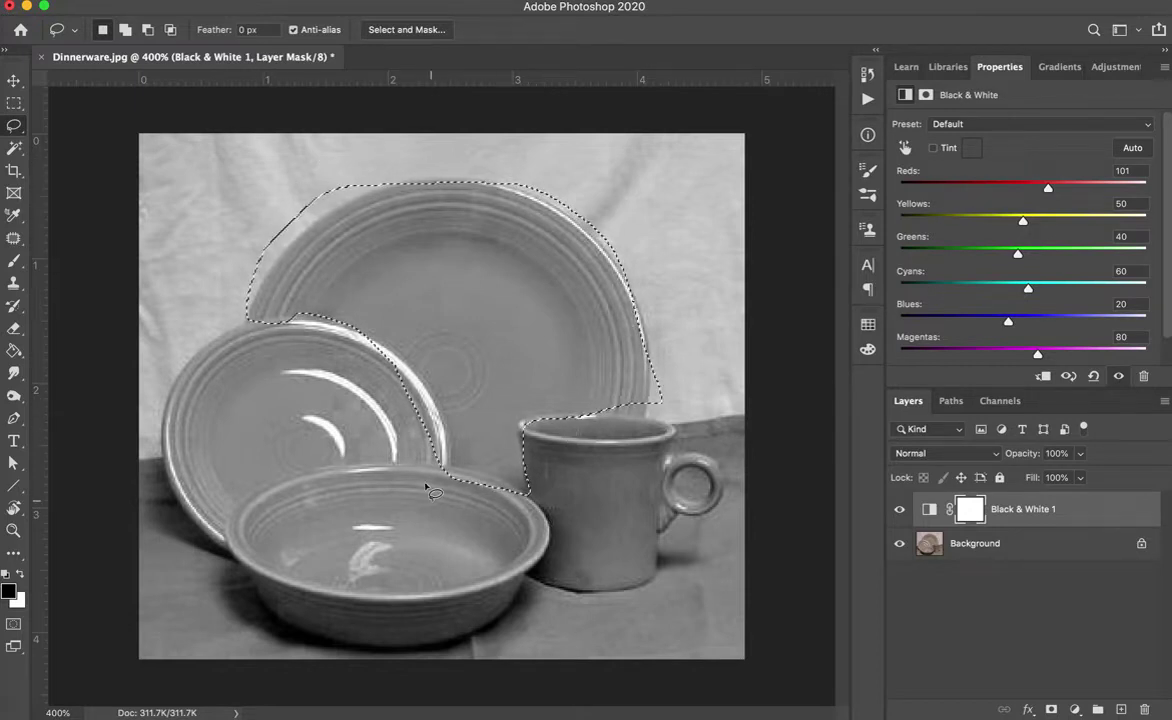
{"action": "left_click", "coordinate": [313, 297]}
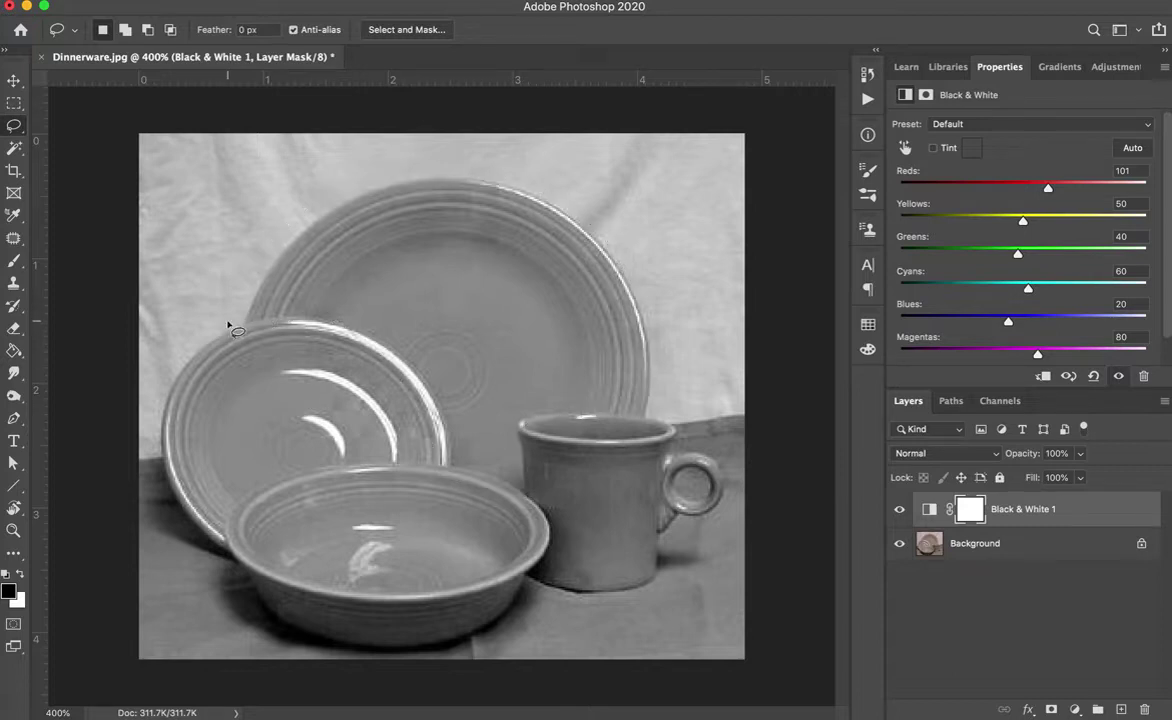
{"action": "mouse_move", "coordinate": [247, 327]}
{"action": "left_mouse_down"}
{"action": "mouse_move", "coordinate": [319, 321]}
{"action": "mouse_move", "coordinate": [384, 346]}
{"action": "mouse_move", "coordinate": [441, 419]}
{"action": "left_mouse_up"}
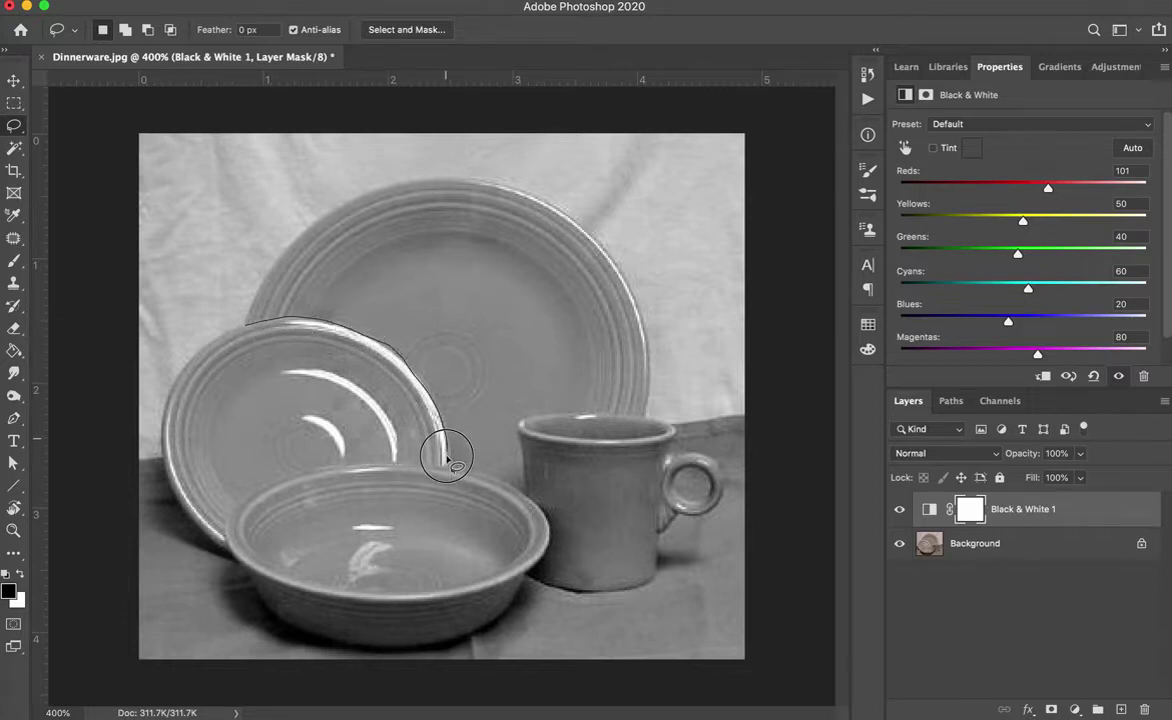
{"action": "mouse_move", "coordinate": [530, 492]}
{"action": "left_mouse_down"}
{"action": "mouse_move", "coordinate": [529, 422]}
{"action": "mouse_move", "coordinate": [650, 412]}
{"action": "mouse_move", "coordinate": [646, 337]}
{"action": "mouse_move", "coordinate": [607, 270]}
{"action": "mouse_move", "coordinate": [538, 208]}
{"action": "mouse_move", "coordinate": [482, 188]}
{"action": "mouse_move", "coordinate": [367, 198]}
{"action": "mouse_move", "coordinate": [287, 250]}
{"action": "mouse_move", "coordinate": [249, 328]}
{"action": "left_mouse_up"}
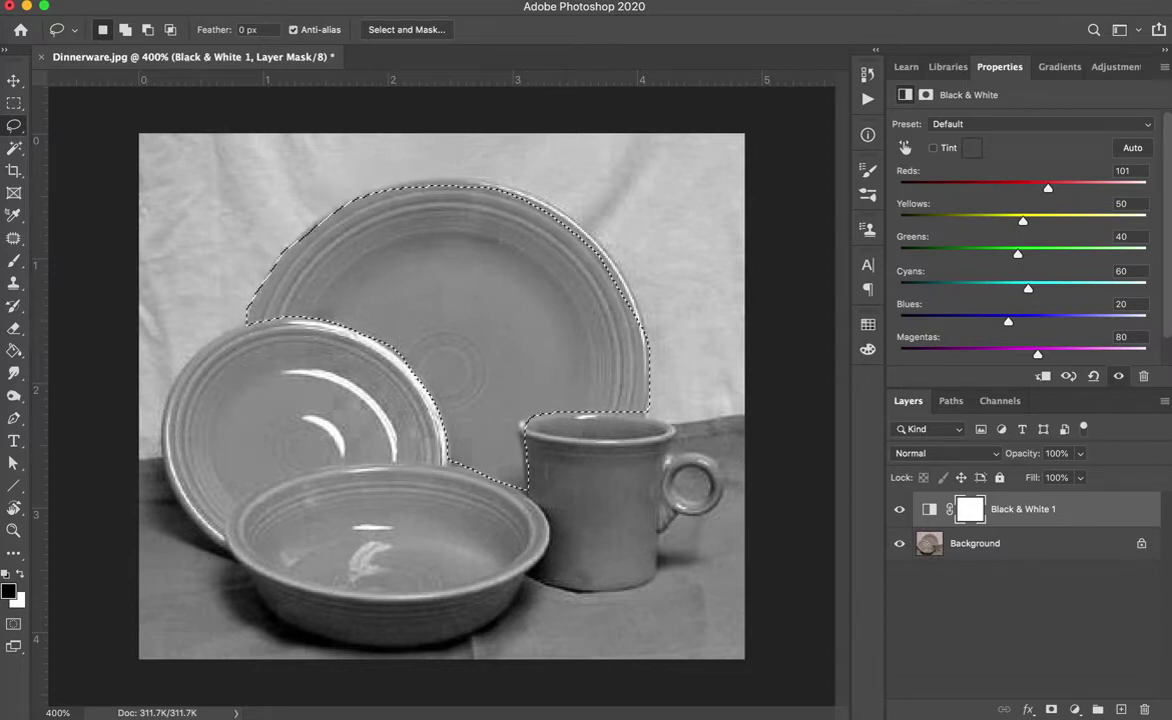
Add a Levels layer for the back plate with inputs 102, 0.57 and 174
{"action": "left_click", "coordinate": [1106, 68]}
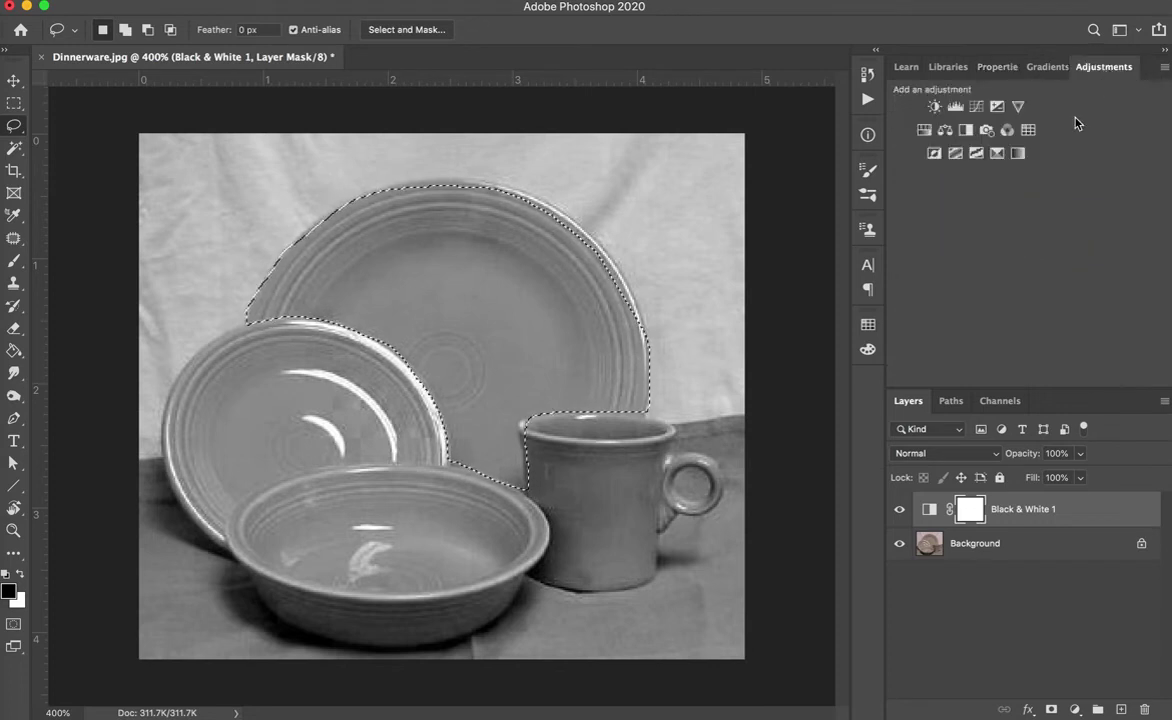
{"action": "left_click", "coordinate": [956, 108]}
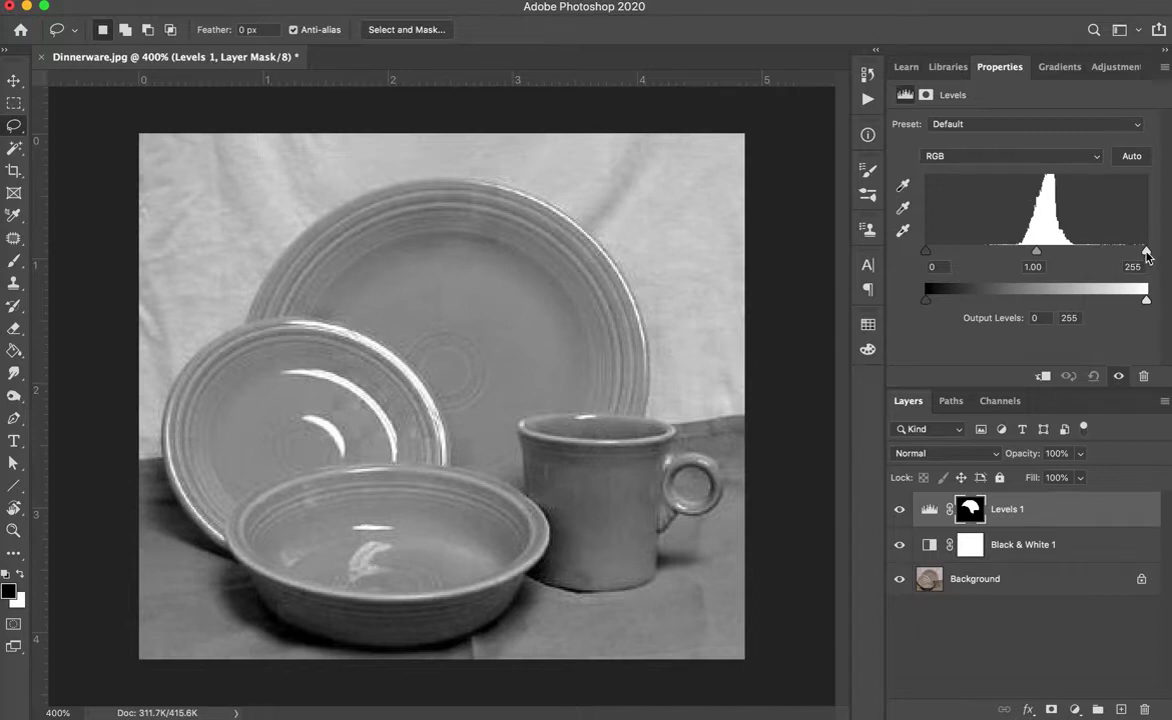
{"action": "left_click_drag", "start_coordinate": [1146, 252], "coordinate": [1078, 255]}
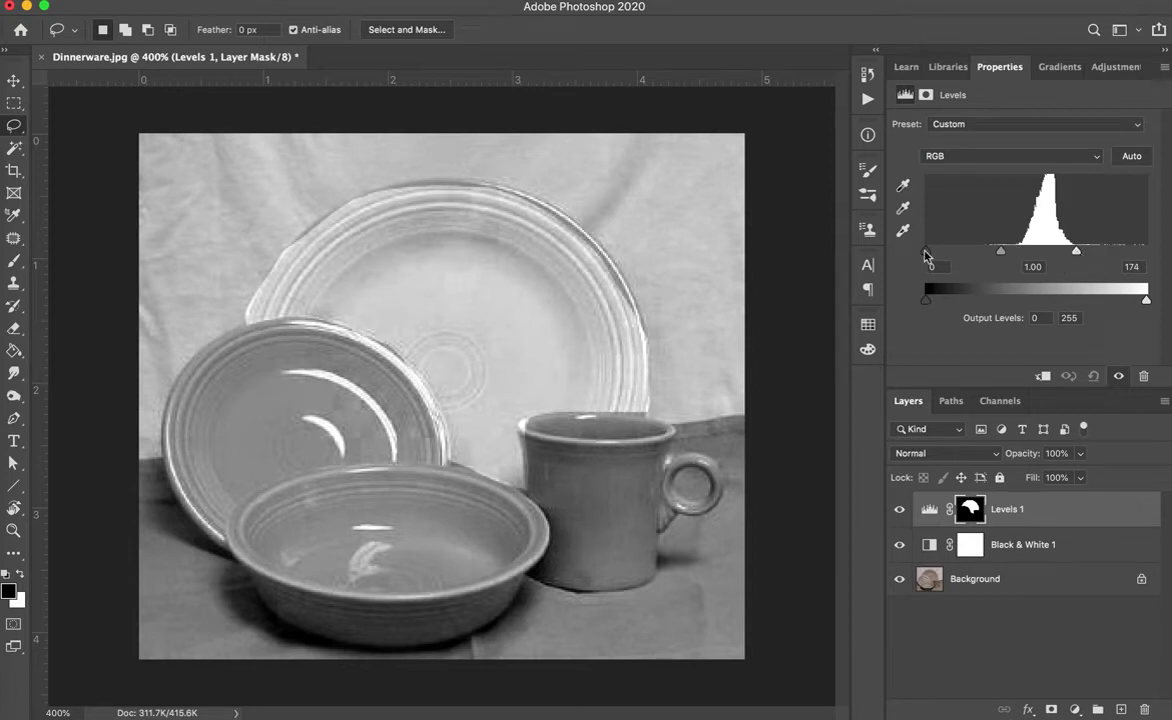
{"action": "left_click_drag", "start_coordinate": [925, 252], "coordinate": [1015, 255]}
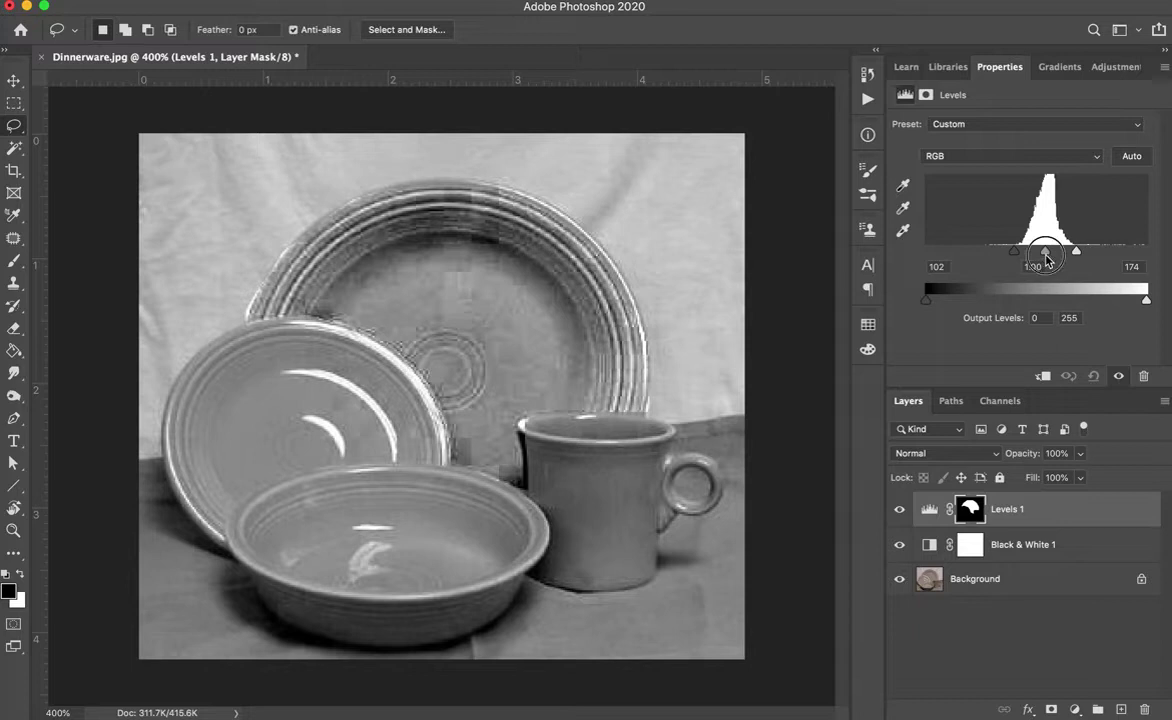
{"action": "left_click_drag", "start_coordinate": [1046, 258], "coordinate": [1057, 259]}
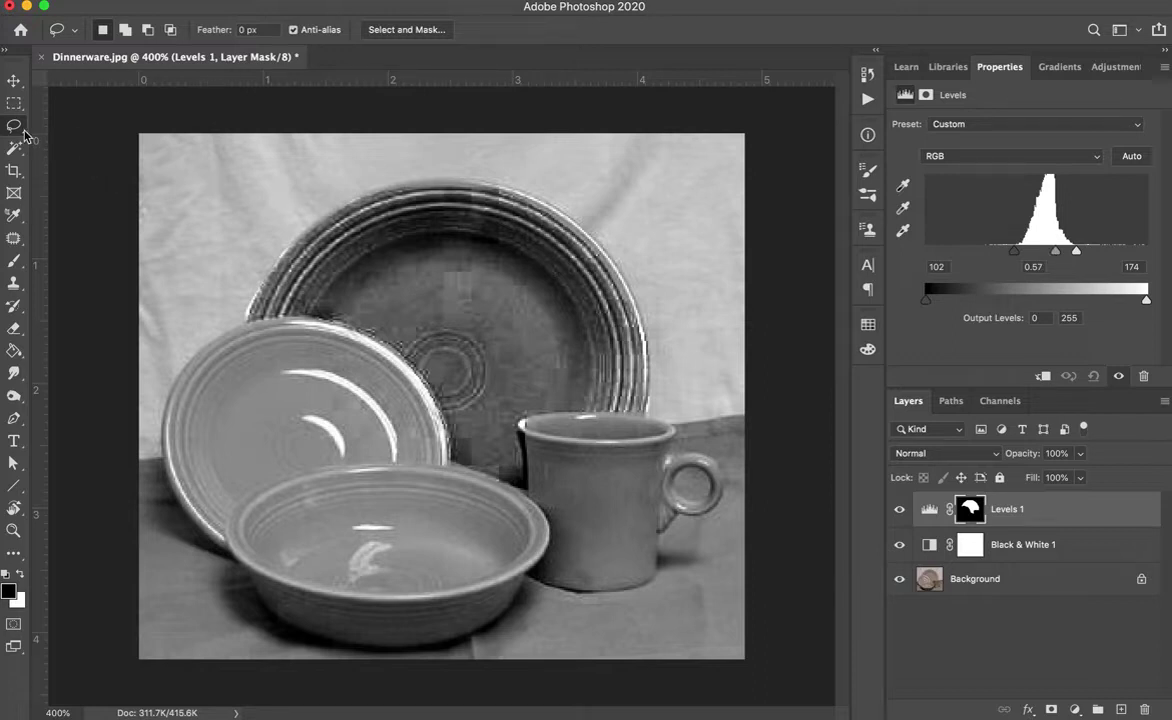
{"action": "mouse_move", "coordinate": [14, 126]}
{"action": "left_mouse_down"}
{"action": "mouse_move", "coordinate": [60, 124]}
{"action": "mouse_move", "coordinate": [91, 160]}
{"action": "left_mouse_up"}
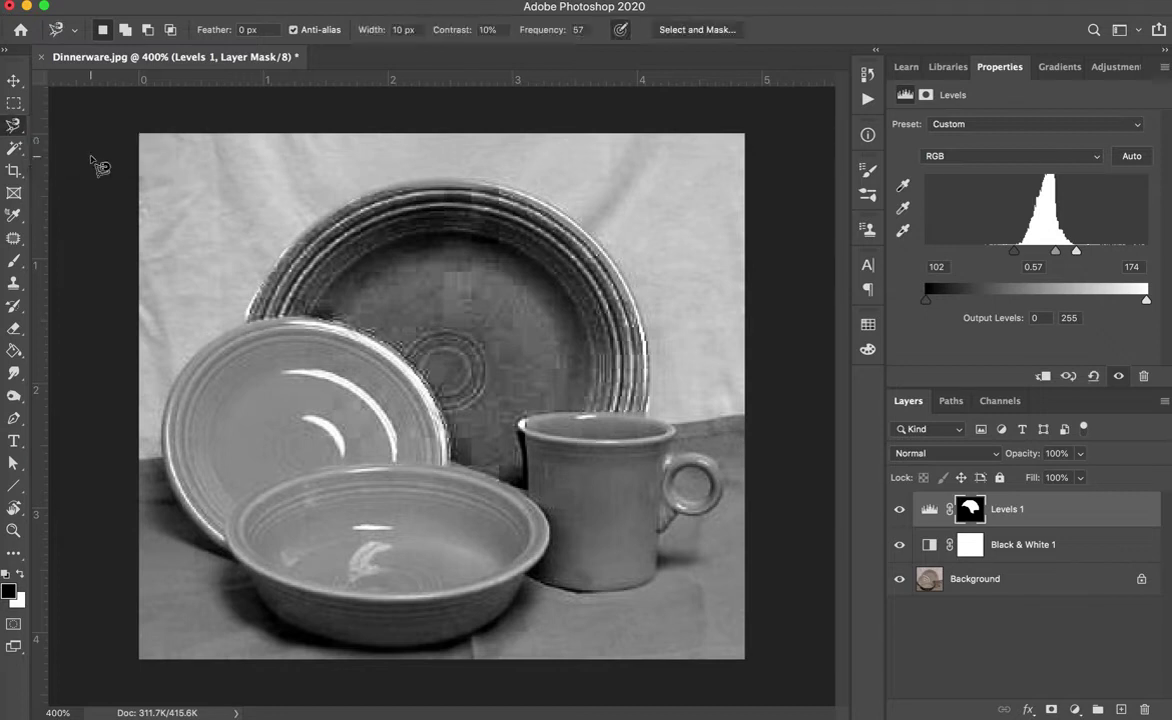
{"action": "left_click", "coordinate": [451, 464]}
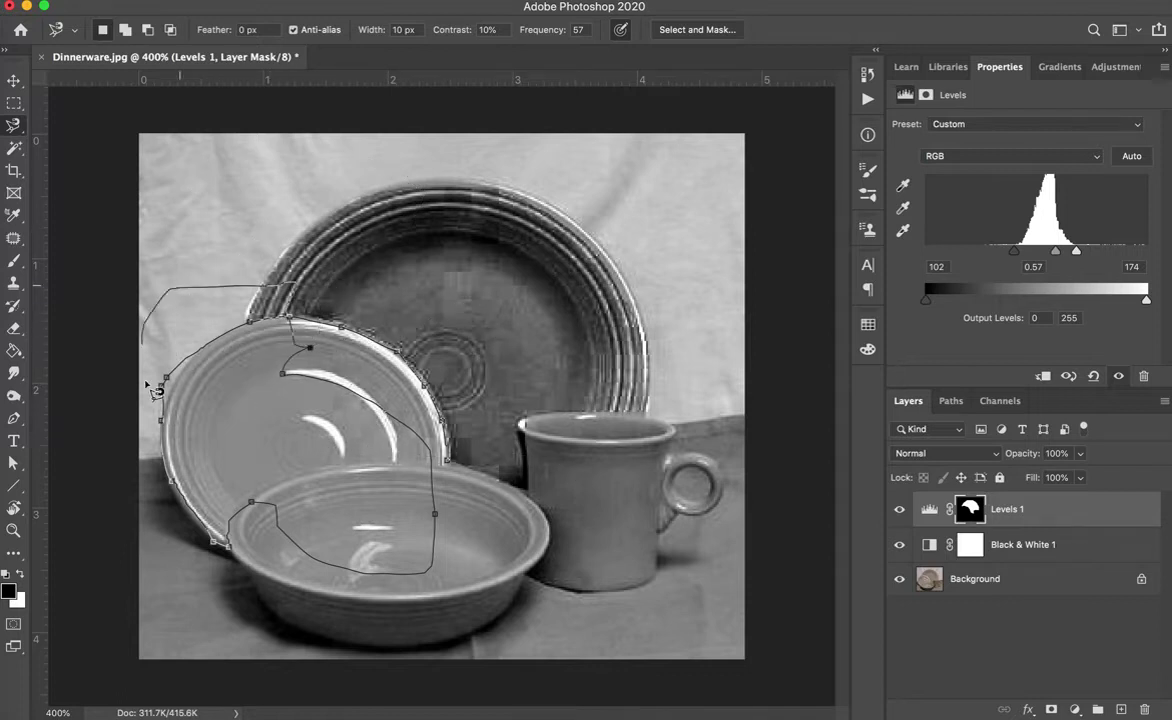
{"action": "left_click", "coordinate": [214, 367]}
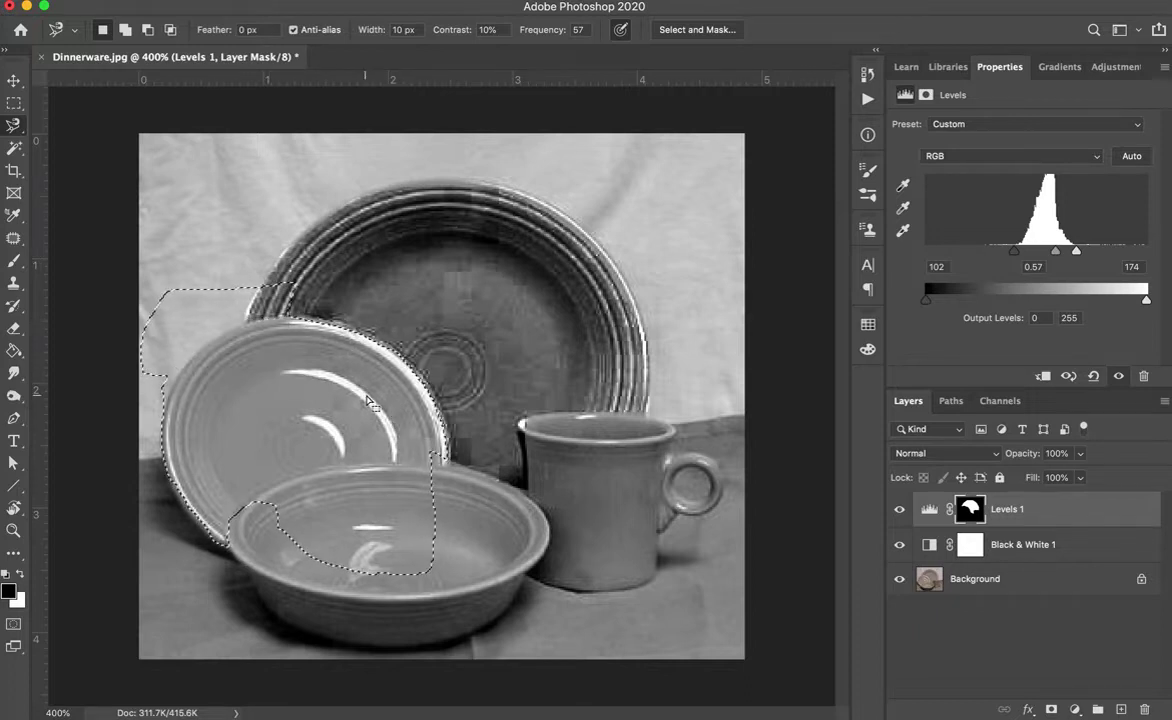
{"action": "key", "text": "ctrl+d"}
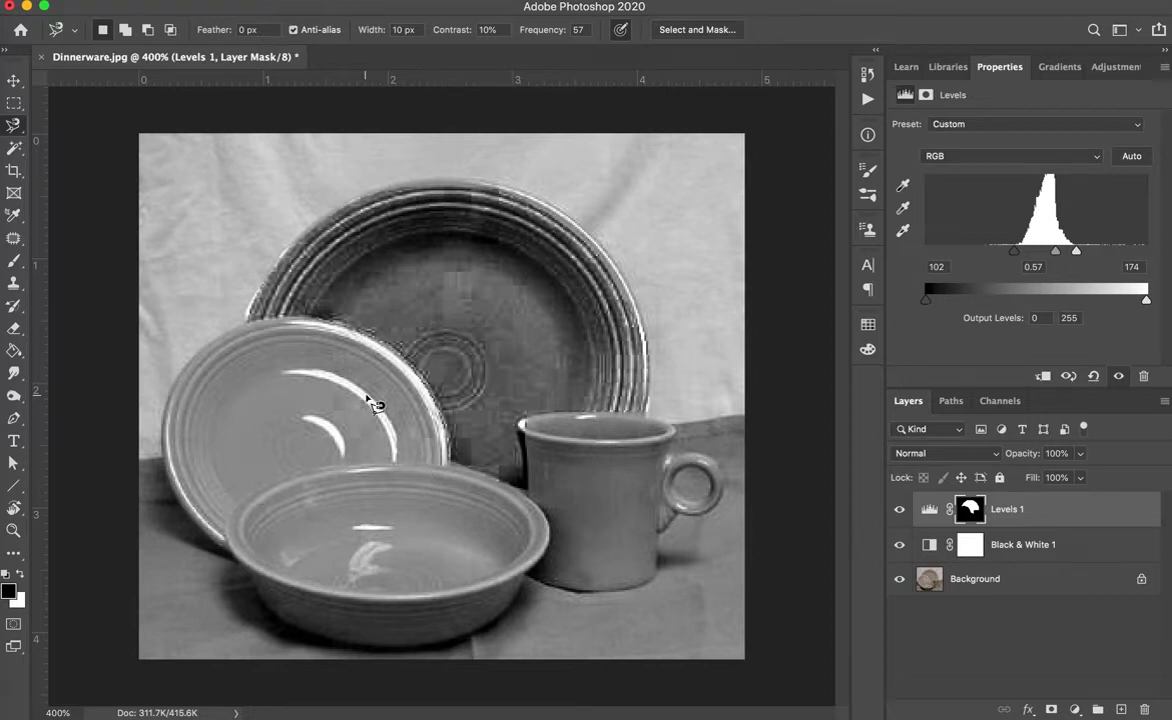
Trace the saucer's edge above the bowl and close it into a selection
{"action": "left_click", "coordinate": [448, 459]}
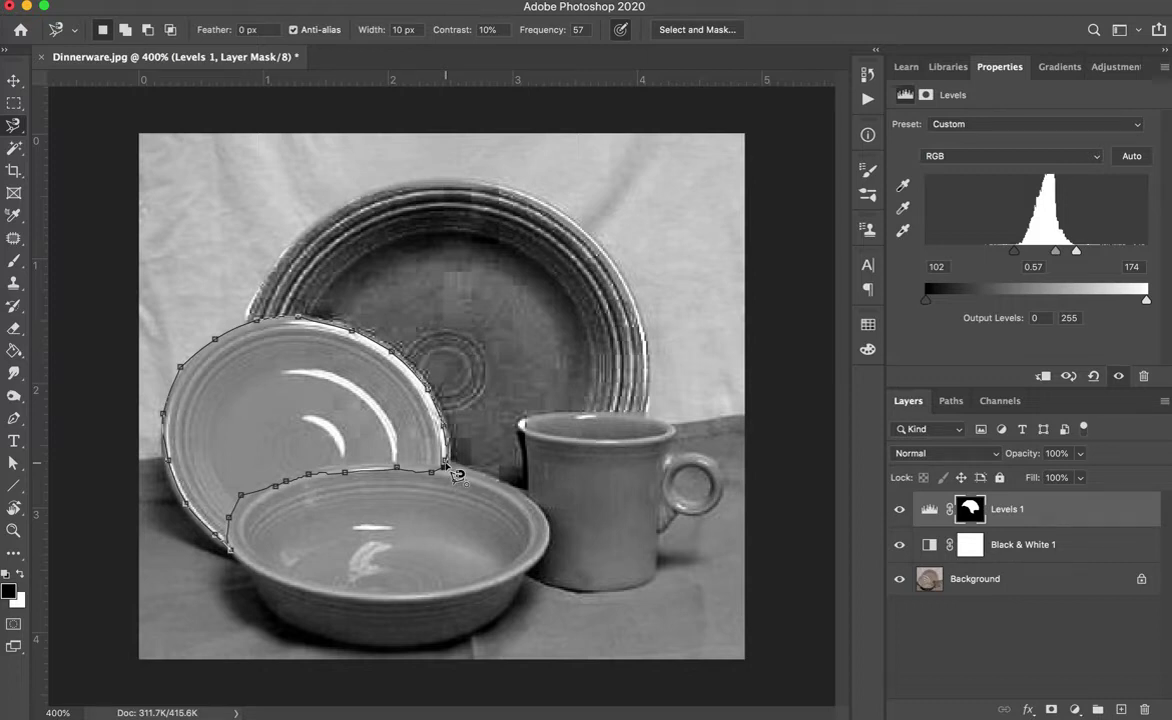
{"action": "left_click", "coordinate": [447, 467]}
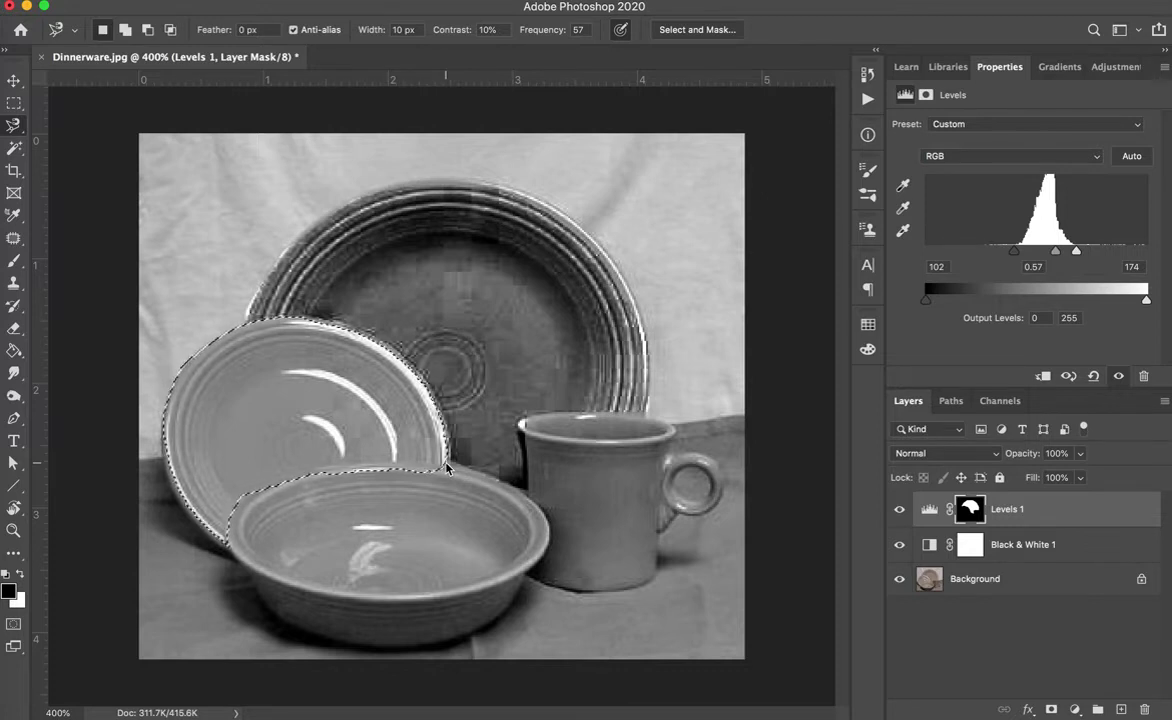
{"action": "left_click", "coordinate": [1122, 68]}
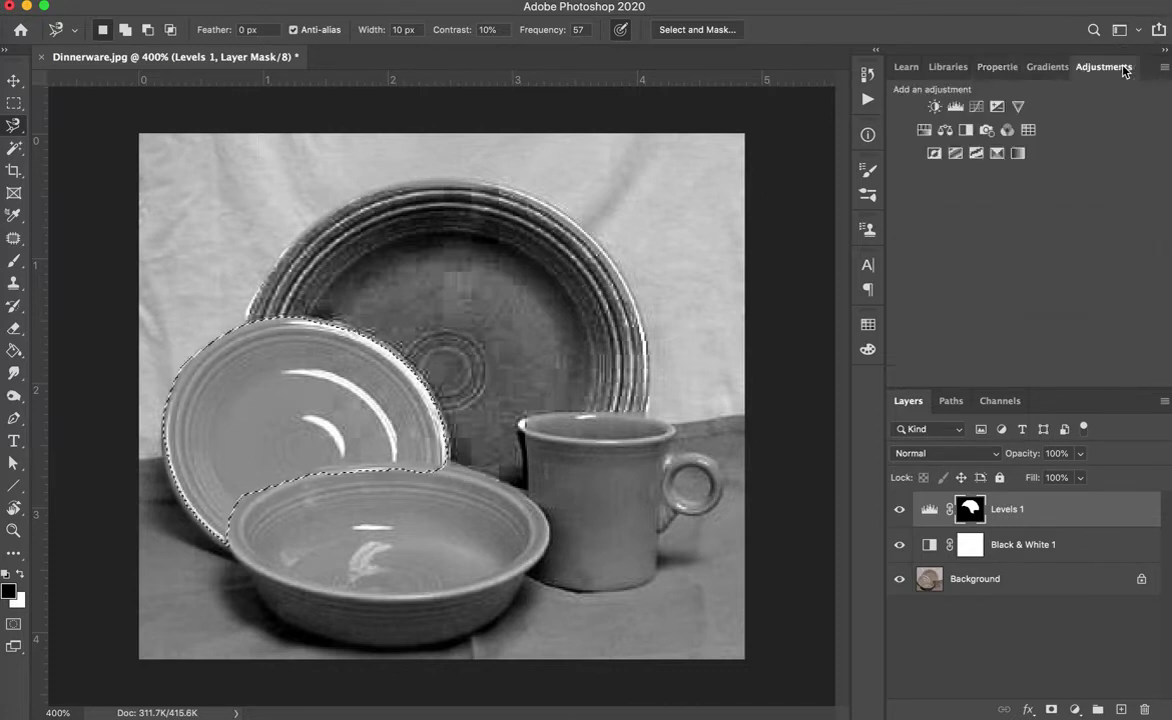
Add a Levels layer for the left plate with black point 110 and midtone 0.50
{"action": "left_click", "coordinate": [956, 114]}
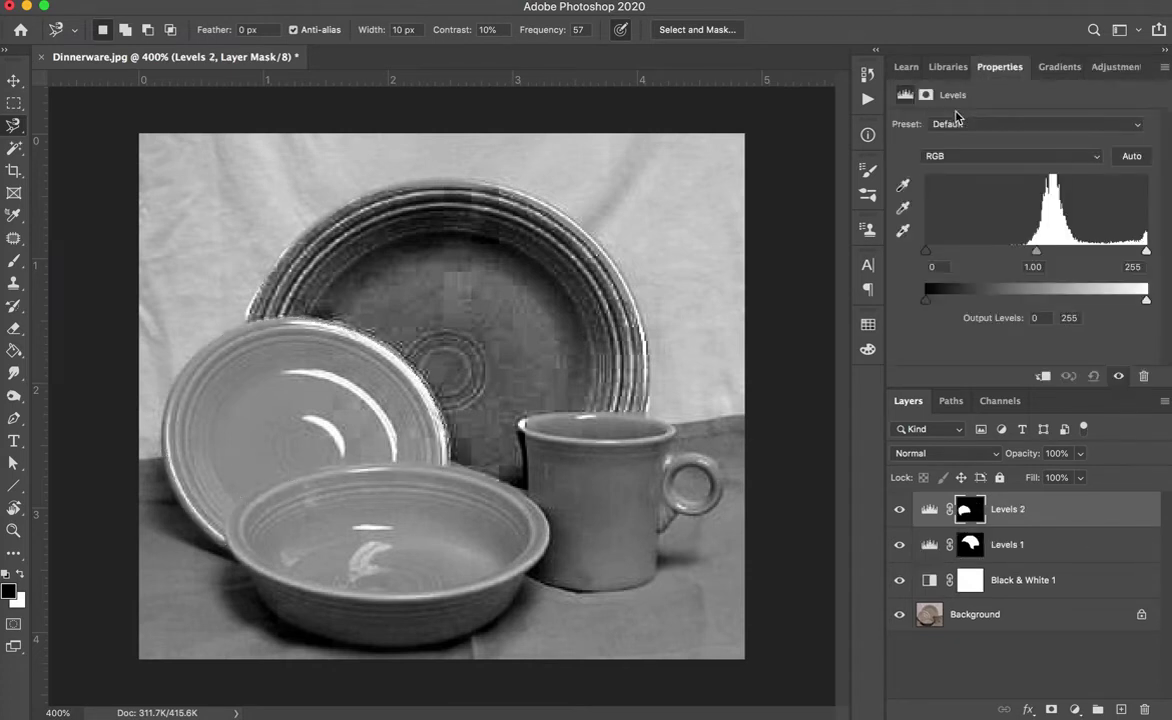
{"action": "left_click_drag", "start_coordinate": [927, 254], "coordinate": [1036, 254]}
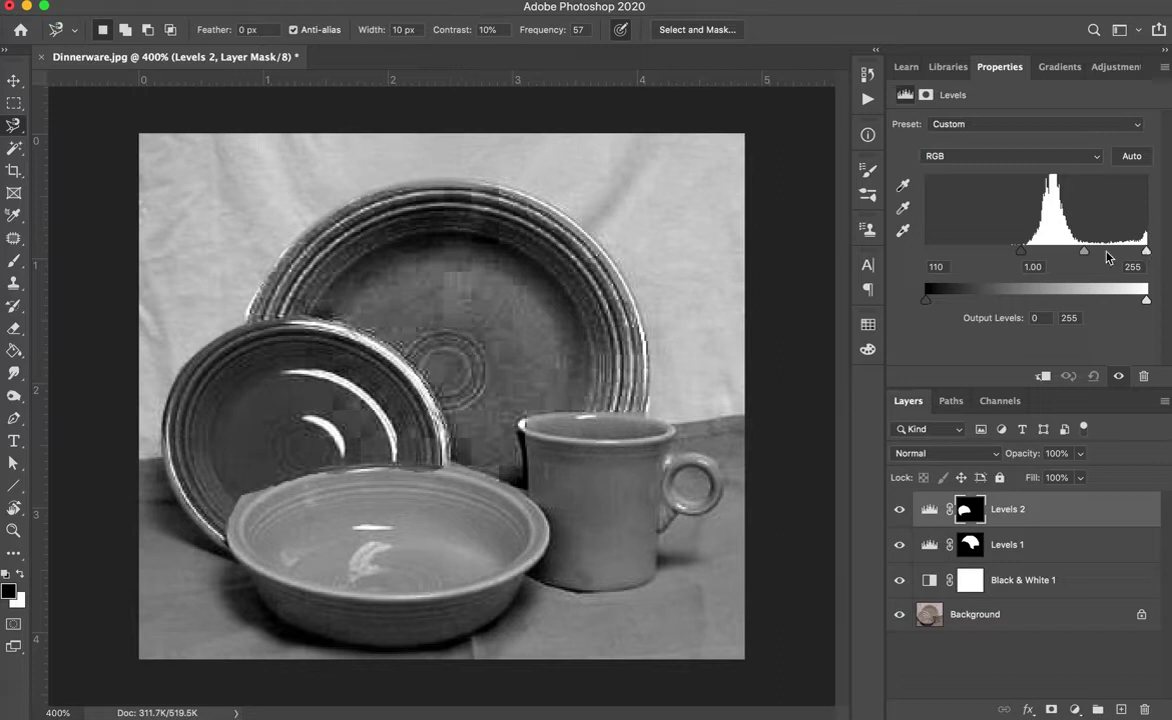
{"action": "left_click_drag", "start_coordinate": [1084, 251], "coordinate": [1109, 254]}
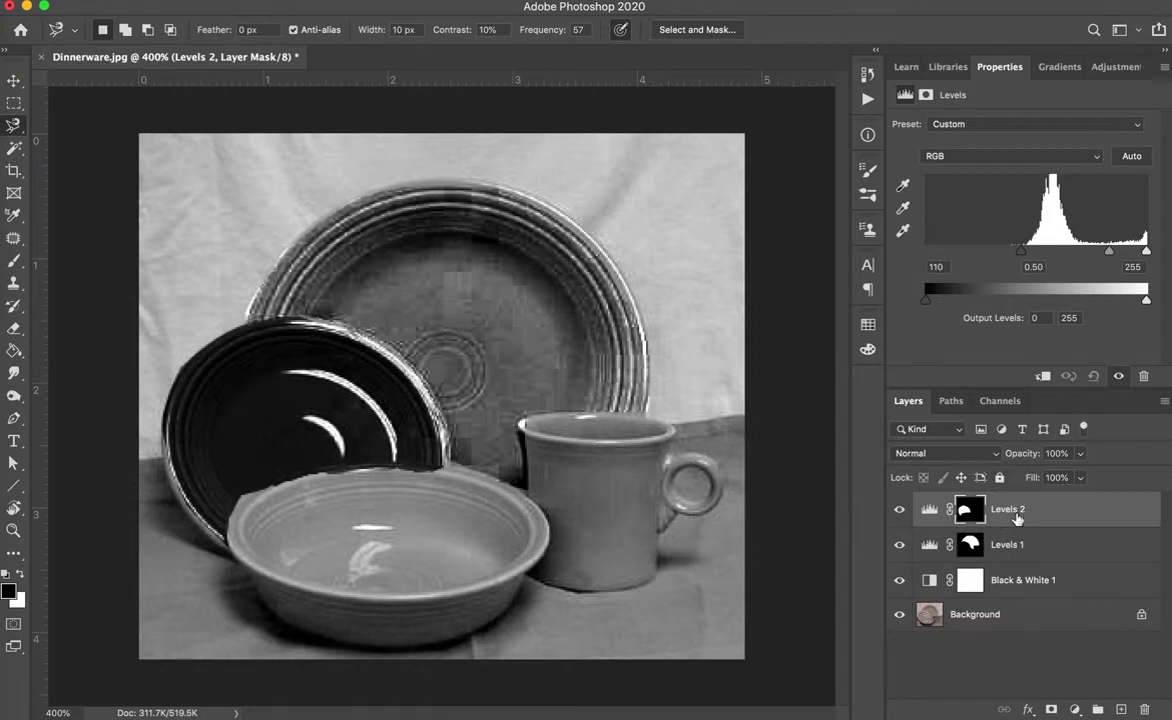
Switch to the Quick Selection Tool from the Magic Wand flyout
{"action": "left_click", "coordinate": [15, 126]}
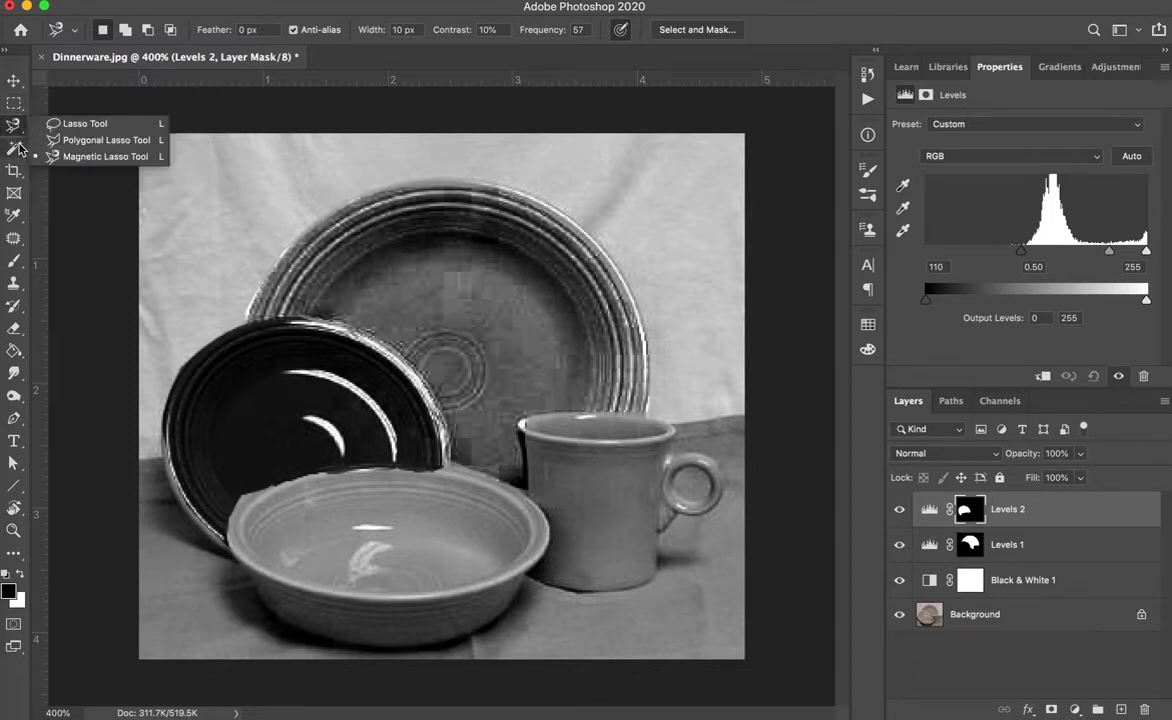
{"action": "left_click", "coordinate": [15, 148]}
{"action": "left_click", "coordinate": [15, 148]}
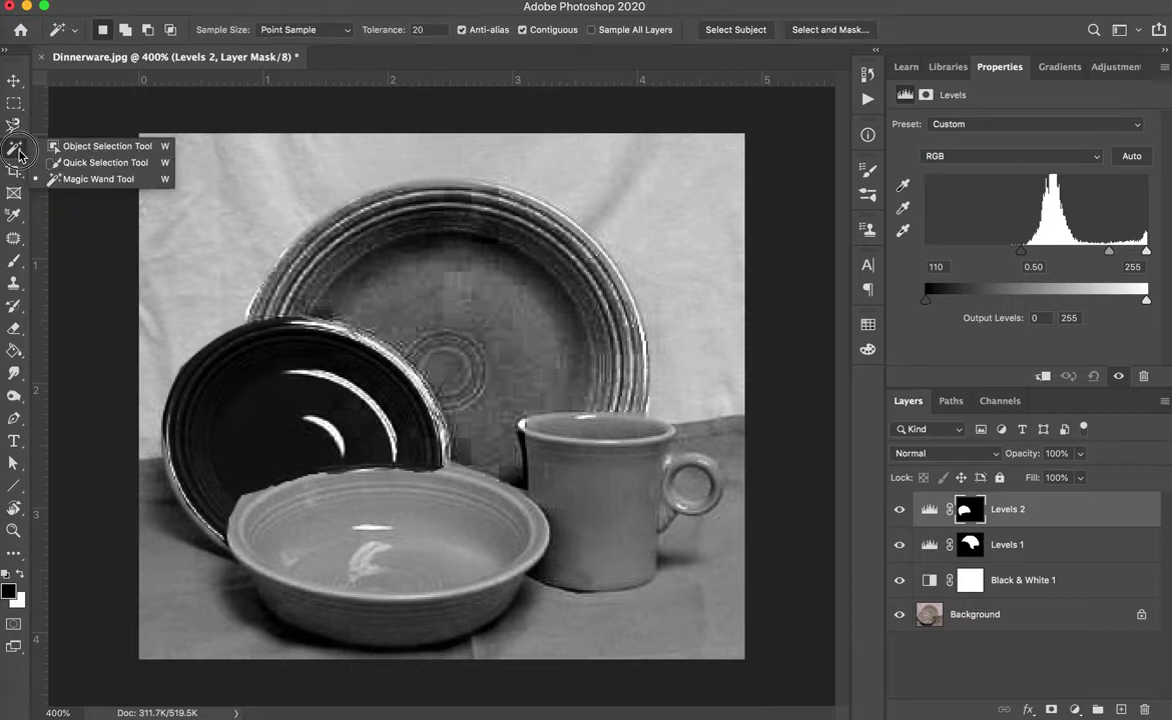
{"action": "left_click", "coordinate": [80, 165]}
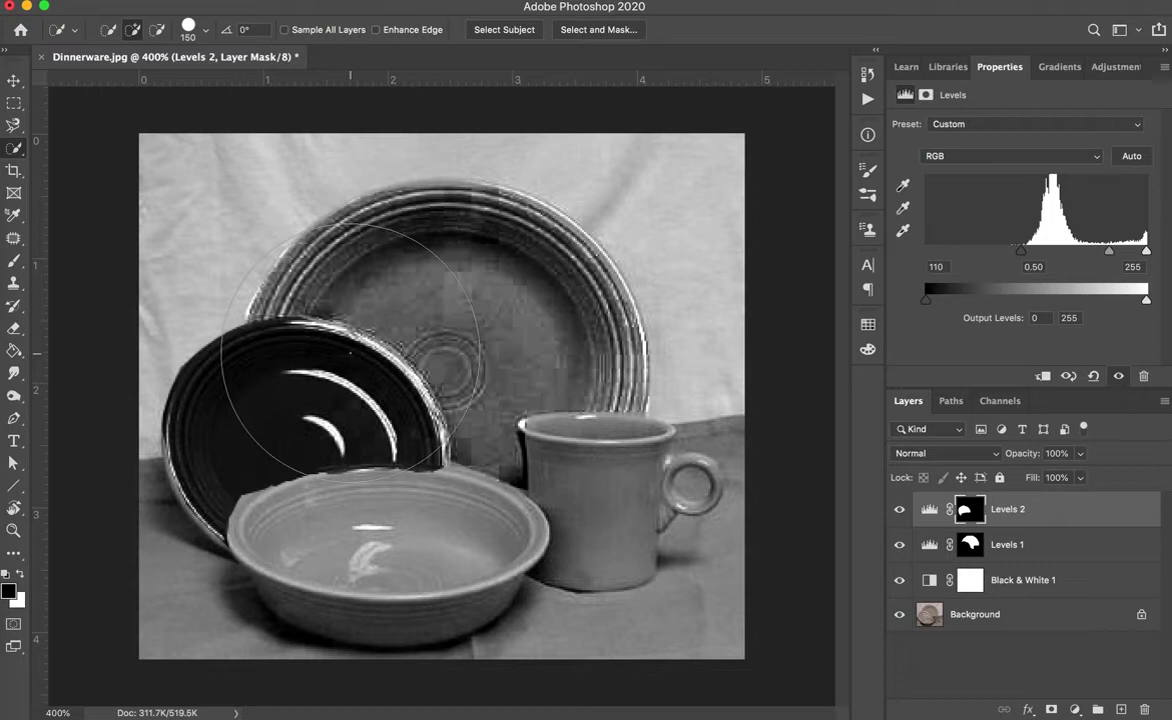
Set the Quick Selection brush size to 25 px
{"action": "key", "text": "bracketleft"}
{"action": "key", "text": "bracketleft"}
{"action": "key", "text": "bracketleft"}
{"action": "key", "text": "bracketleft"}
{"action": "key", "text": "bracketleft"}
{"action": "key", "text": "bracketleft"}
{"action": "key", "text": "bracketleft"}
{"action": "key", "text": "bracketleft"}
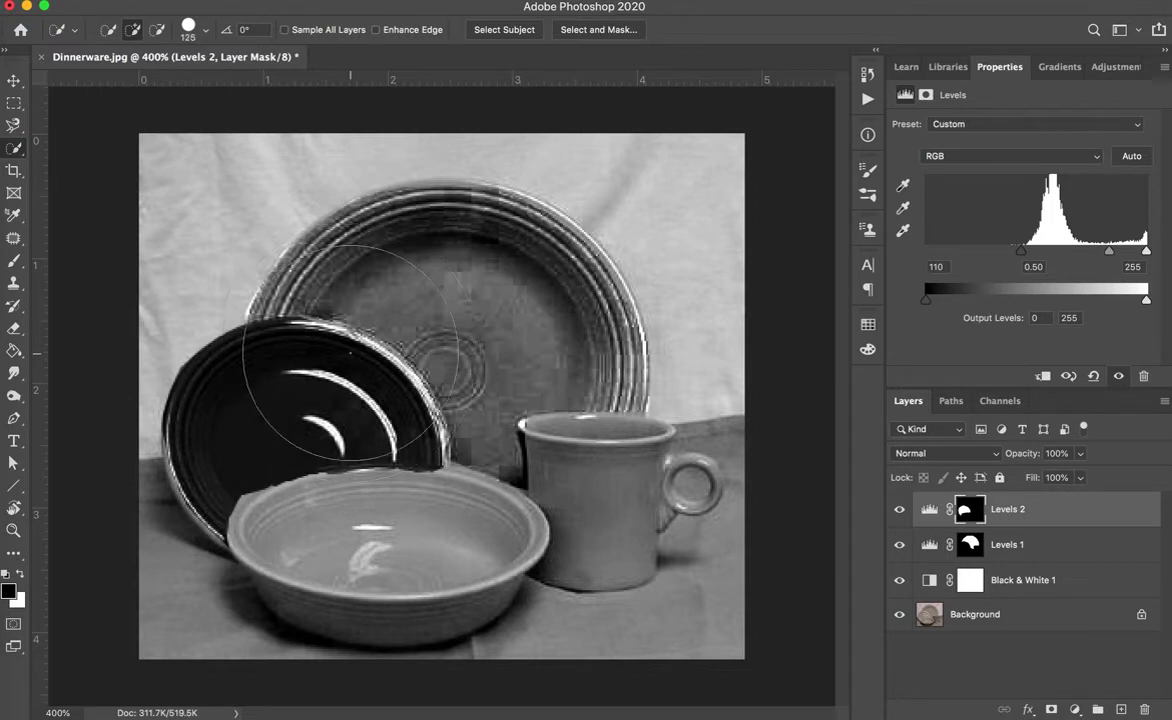
{"action": "key", "text": "bracketright"}
{"action": "key", "text": "bracketright"}
{"action": "key", "text": "bracketright"}
{"action": "key", "text": "bracketright"}
{"action": "key", "text": "bracketright"}
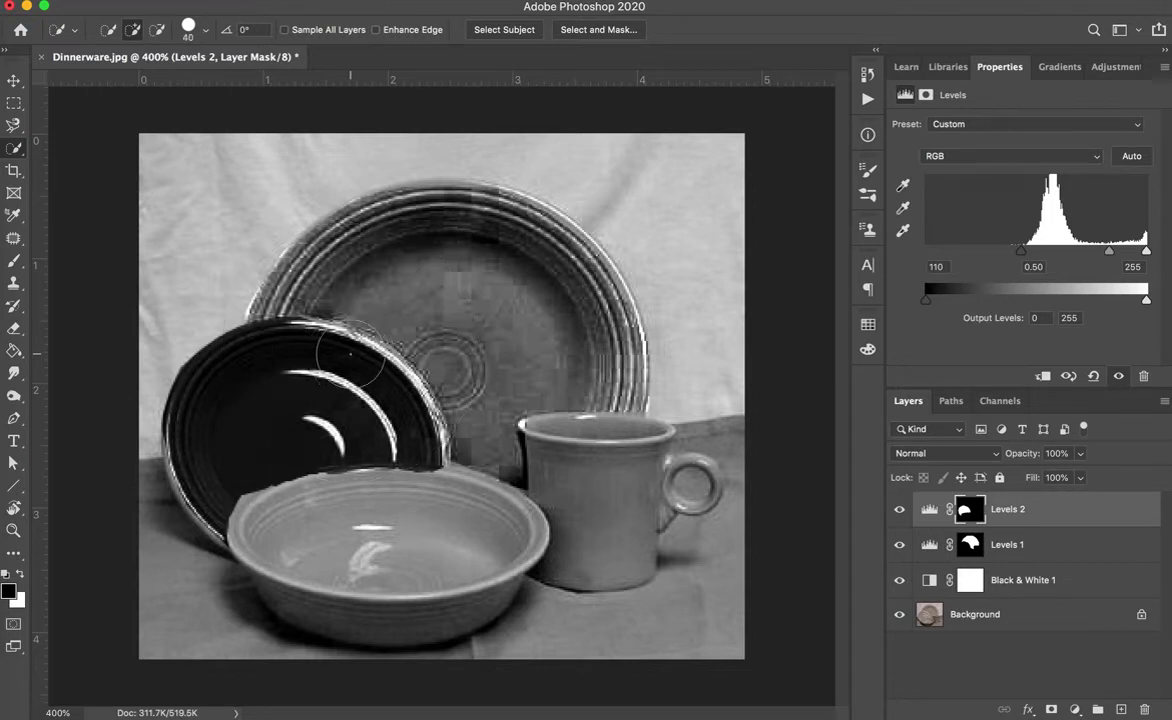
{"action": "key", "text": "bracketleft"}
{"action": "key", "text": "bracketleft"}
{"action": "key", "text": "bracketleft"}
{"action": "key", "text": "bracketleft"}
{"action": "key", "text": "bracketleft"}
{"action": "key", "text": "bracketleft"}
{"action": "key", "text": "bracketleft"}
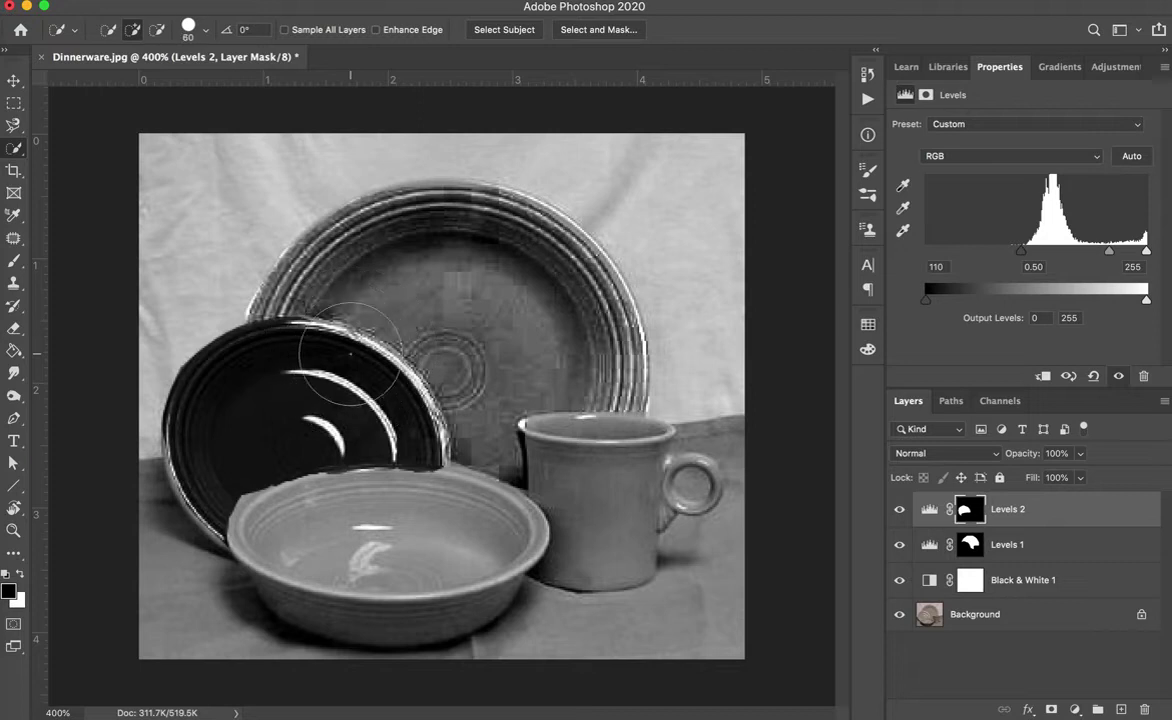
{"action": "key", "text": "bracketright"}
{"action": "key", "text": "bracketright"}
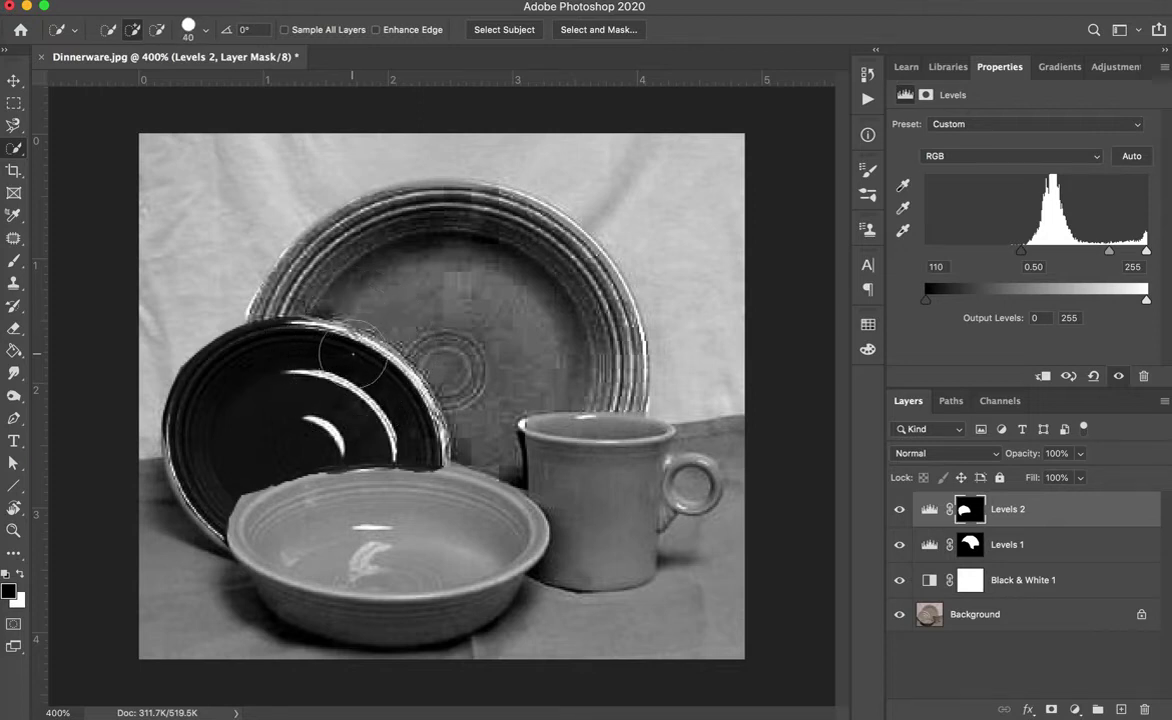
{"action": "key", "text": "bracketleft"}
{"action": "key", "text": "bracketleft"}
{"action": "key", "text": "bracketleft"}
{"action": "key", "text": "bracketright"}
Paint a Quick Selection over the front bowl, then subtract the shadow beneath it
{"action": "mouse_move", "coordinate": [406, 513]}
{"action": "left_mouse_down"}
{"action": "mouse_move", "coordinate": [387, 492]}
{"action": "mouse_move", "coordinate": [335, 492]}
{"action": "mouse_move", "coordinate": [280, 535]}
{"action": "mouse_move", "coordinate": [468, 558]}
{"action": "left_mouse_up"}
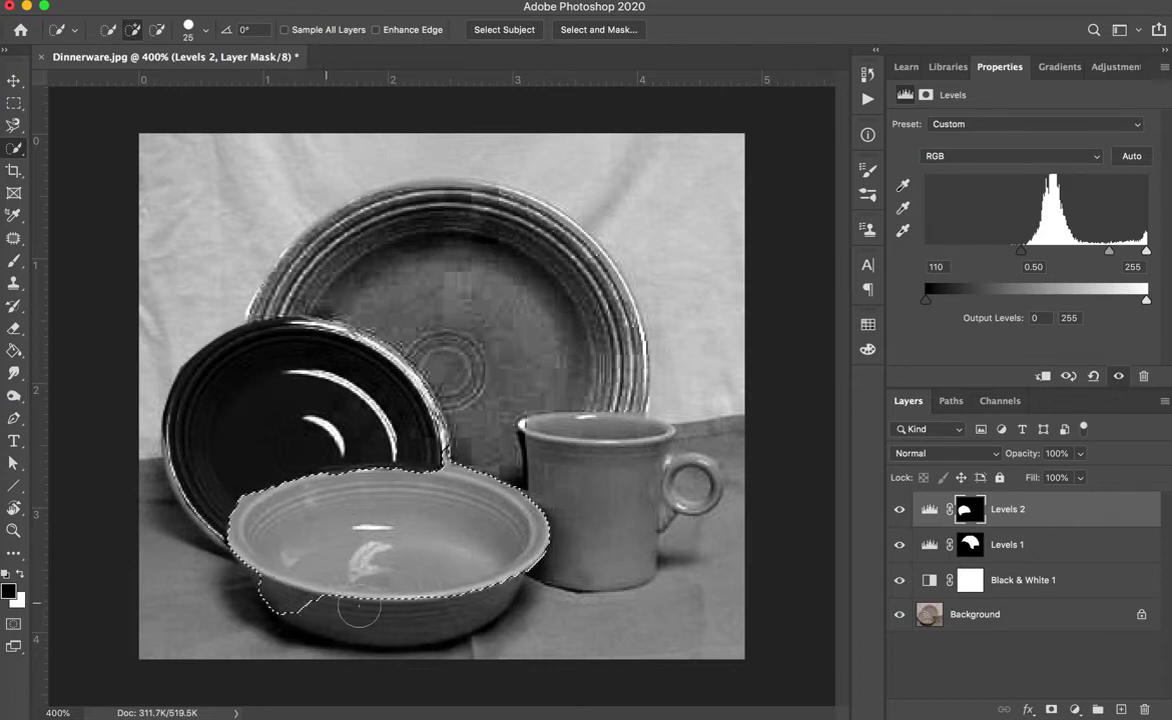
{"action": "left_click_drag", "start_coordinate": [290, 576], "coordinate": [355, 612]}
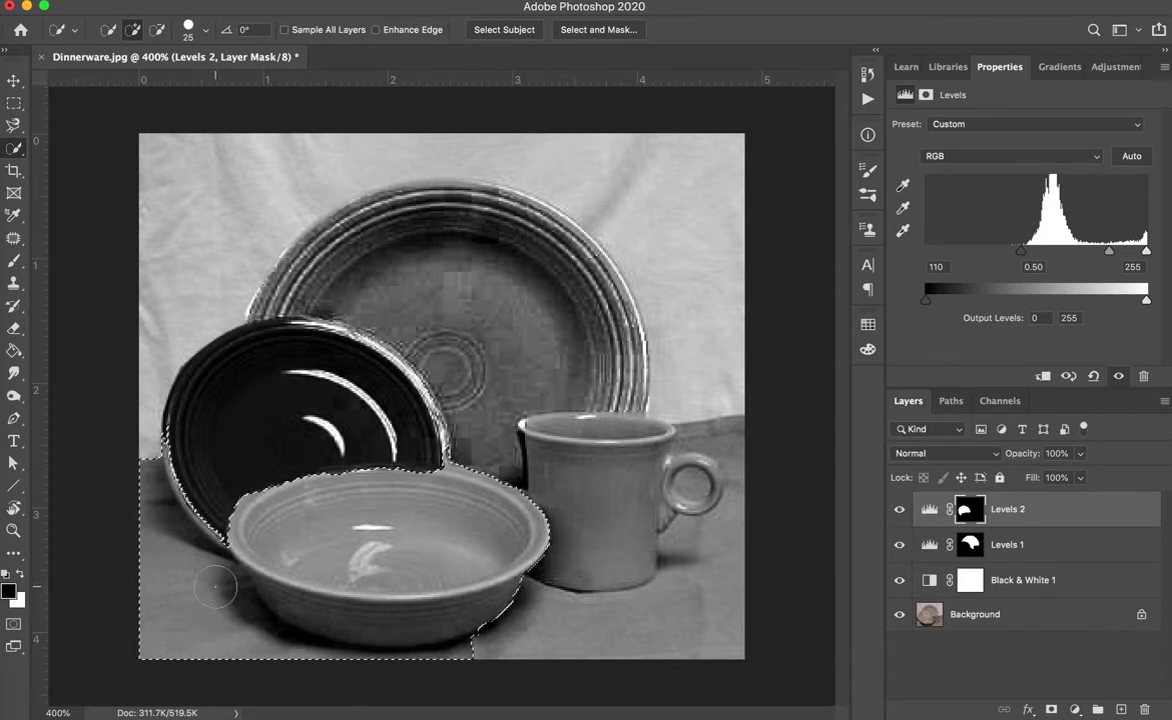
{"action": "left_click", "coordinate": [157, 31]}
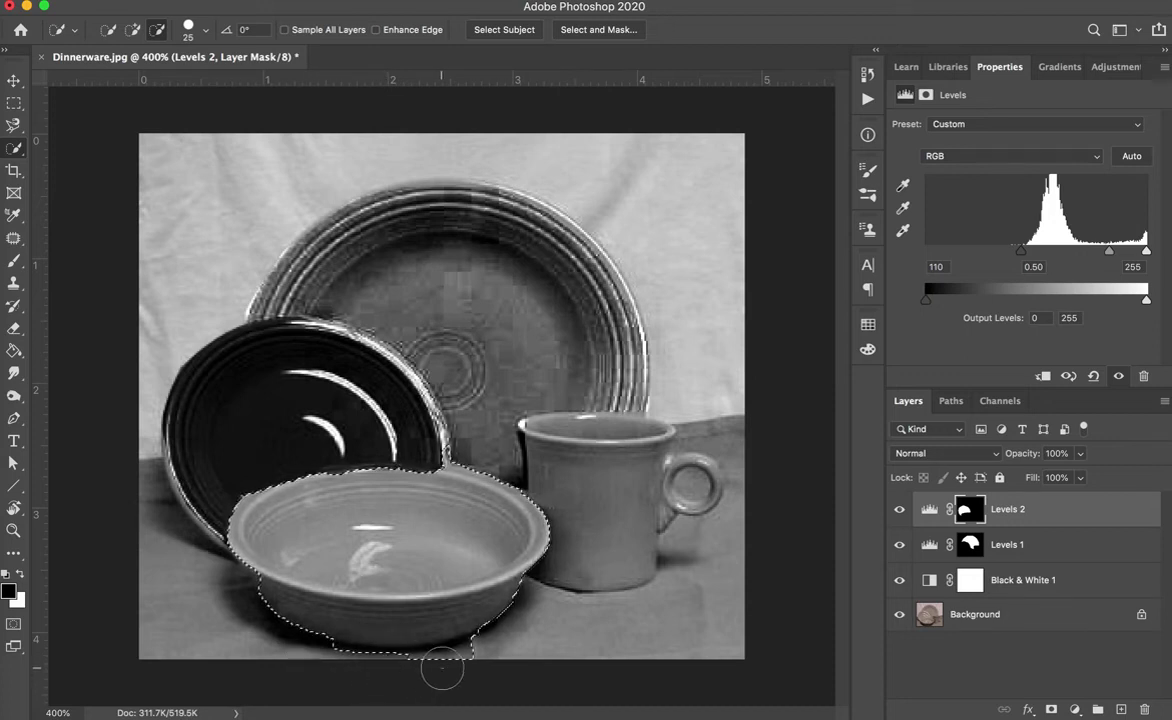
{"action": "left_click_drag", "start_coordinate": [442, 668], "coordinate": [446, 670]}
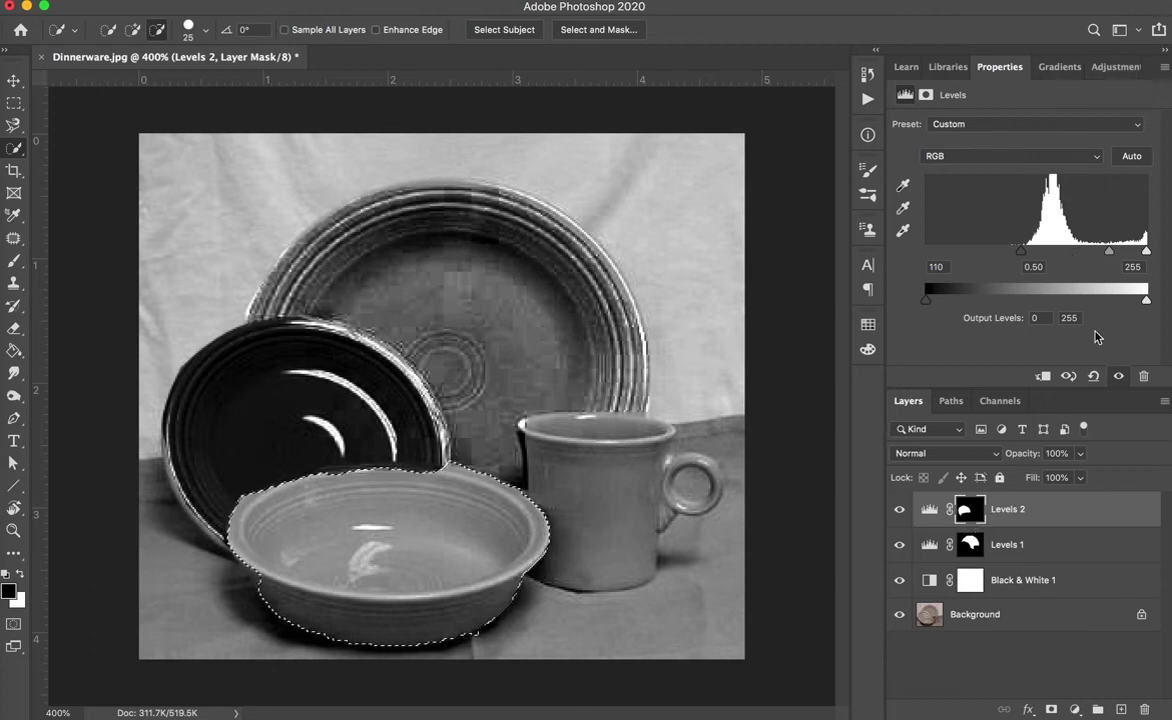
Add a Levels layer for the bowl with inputs 22, 2.19 and 216
{"action": "left_click", "coordinate": [1120, 67]}
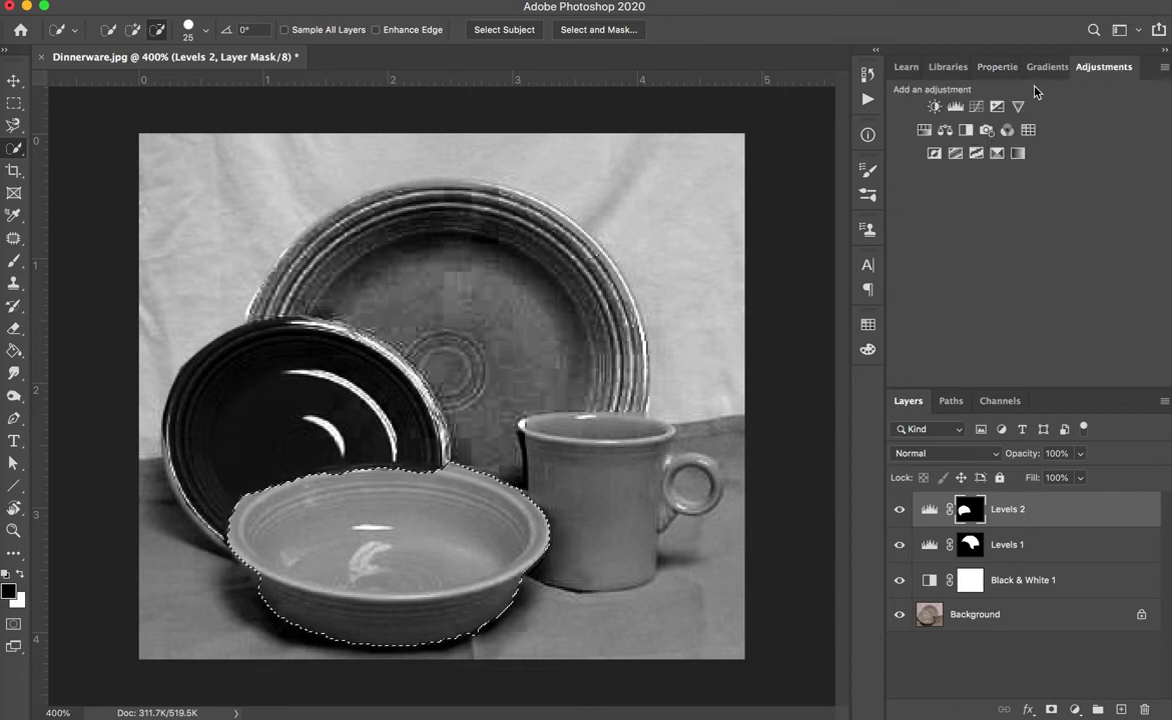
{"action": "left_click", "coordinate": [955, 106]}
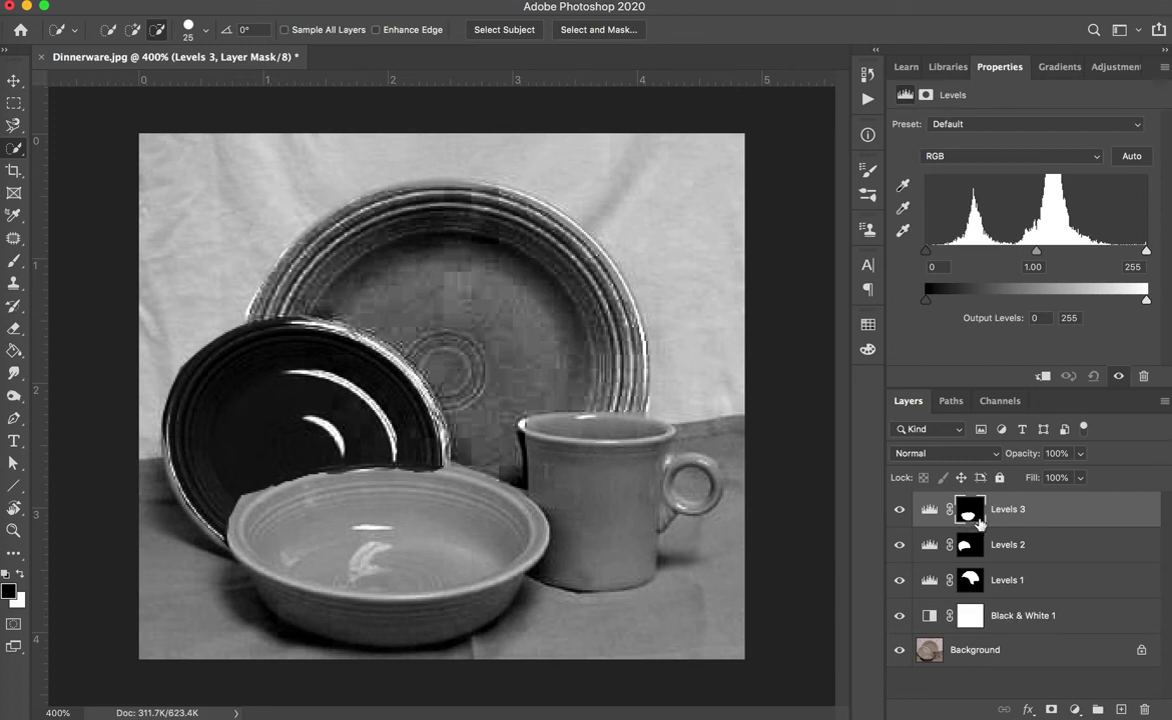
{"action": "left_click_drag", "start_coordinate": [1146, 251], "coordinate": [1113, 252]}
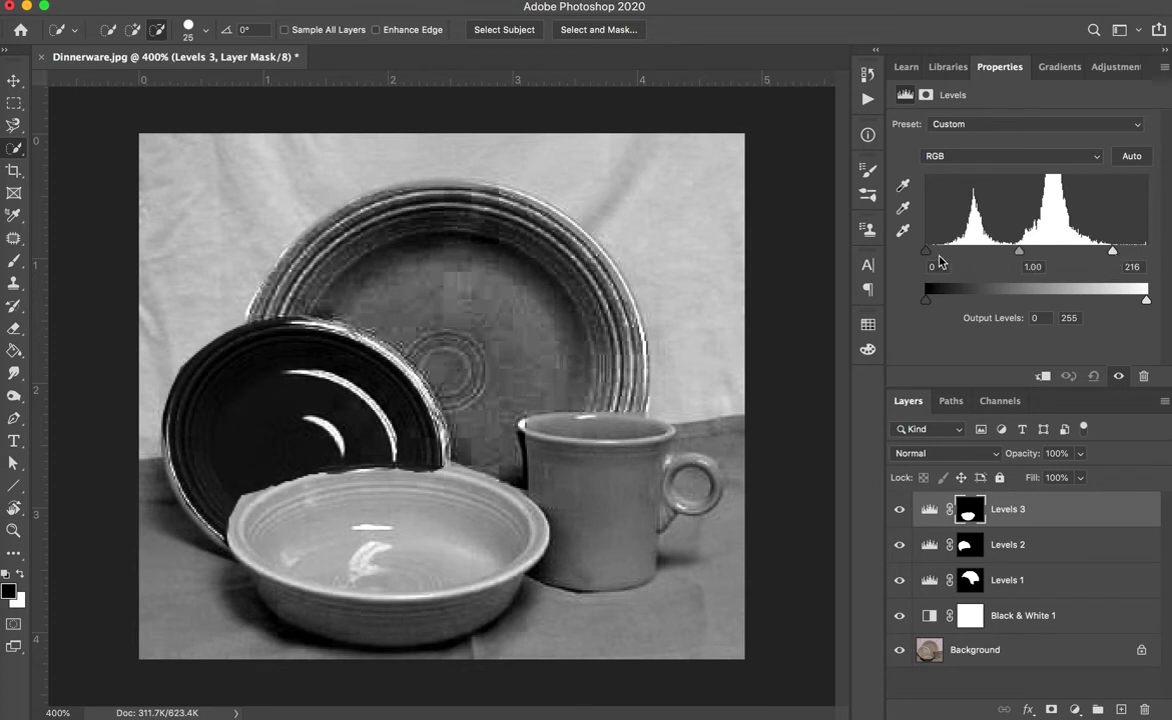
{"action": "left_click_drag", "start_coordinate": [926, 250], "coordinate": [945, 250]}
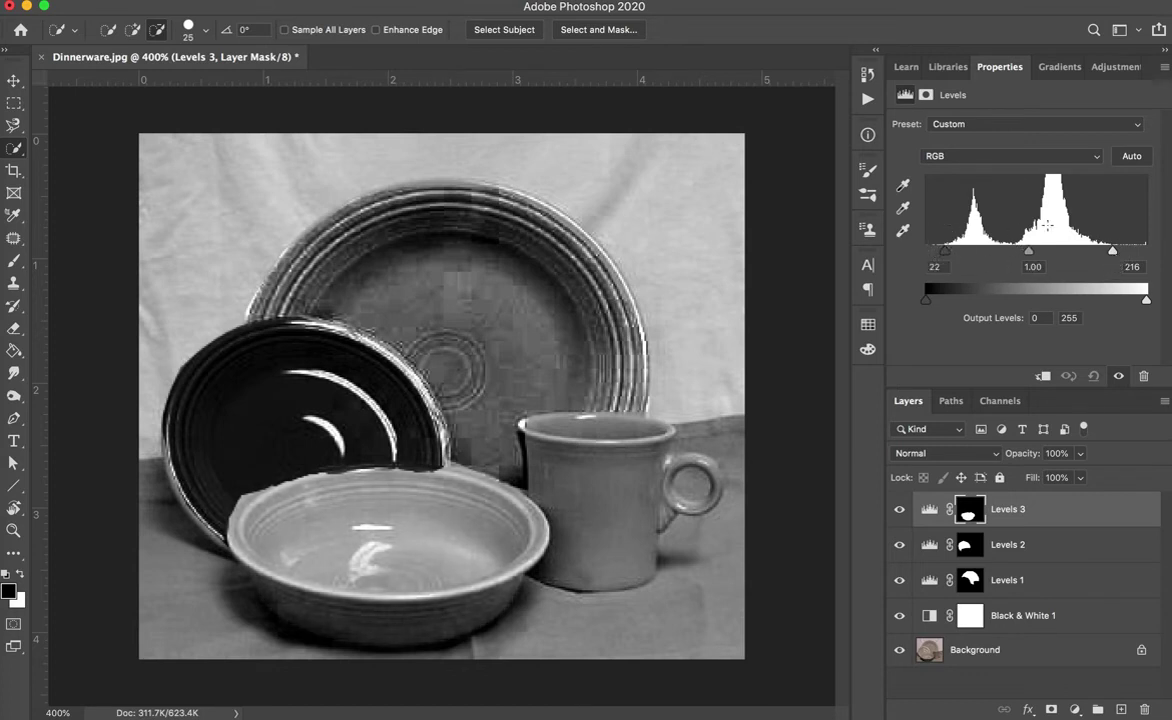
{"action": "left_click_drag", "start_coordinate": [1027, 254], "coordinate": [982, 253]}
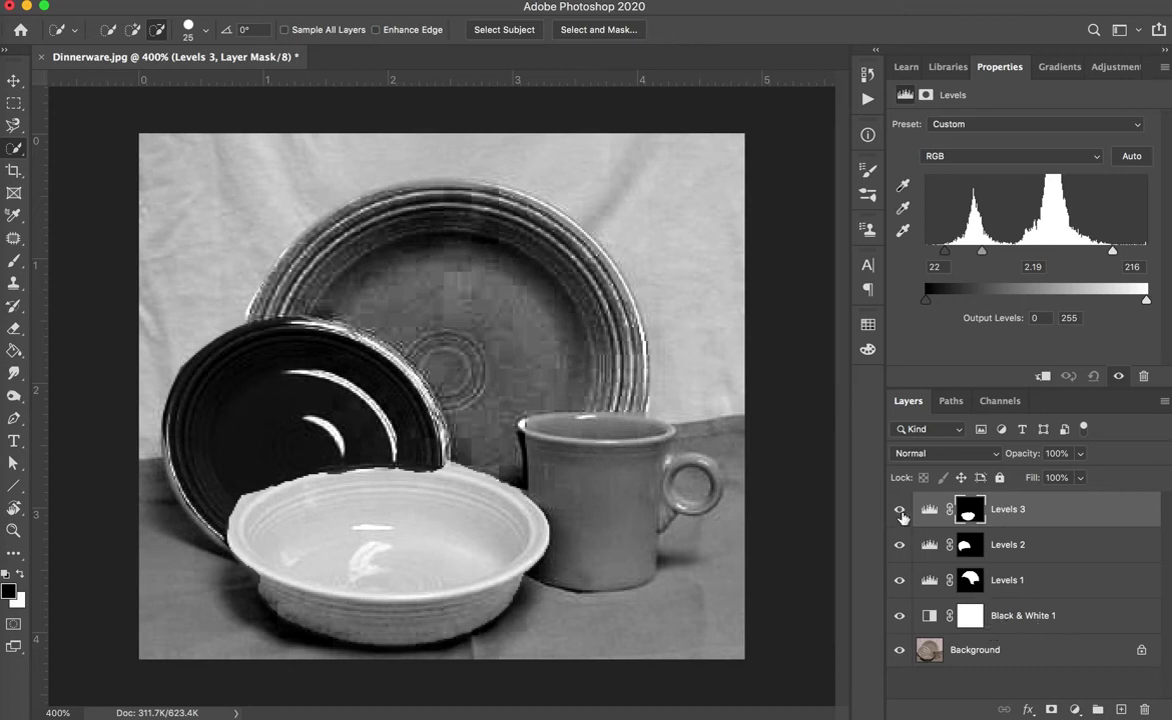
{"action": "left_click_drag", "start_coordinate": [899, 513], "coordinate": [907, 612]}
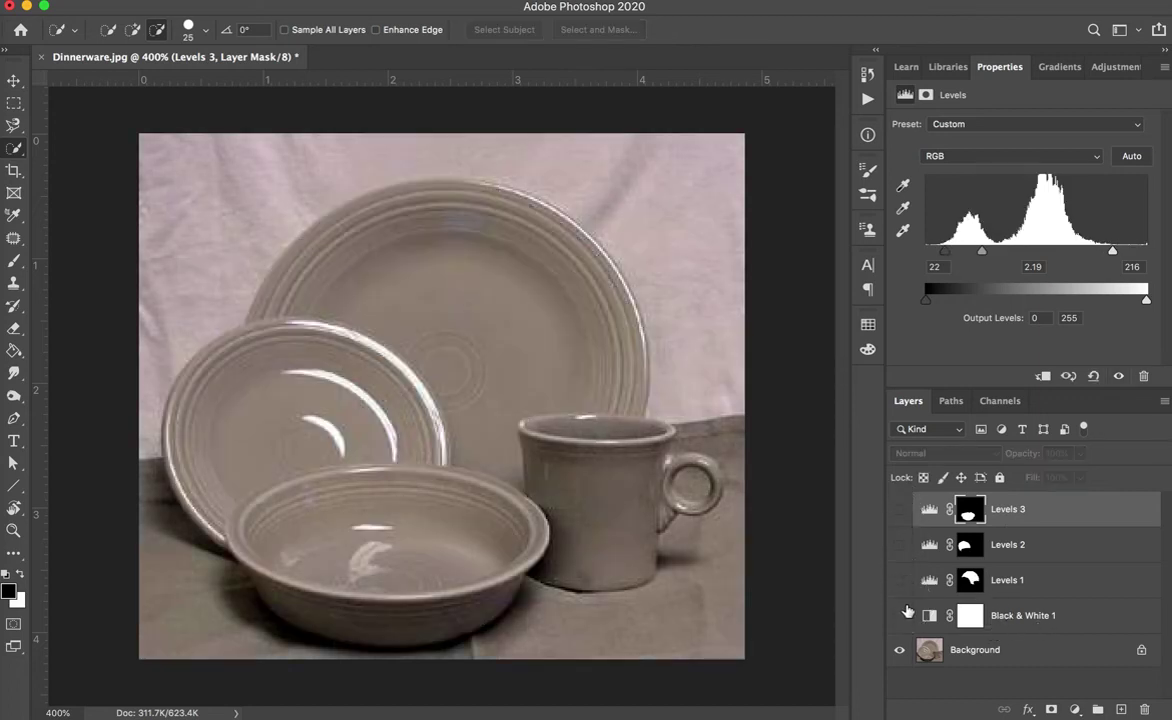
{"action": "left_click_drag", "start_coordinate": [899, 509], "coordinate": [899, 615]}
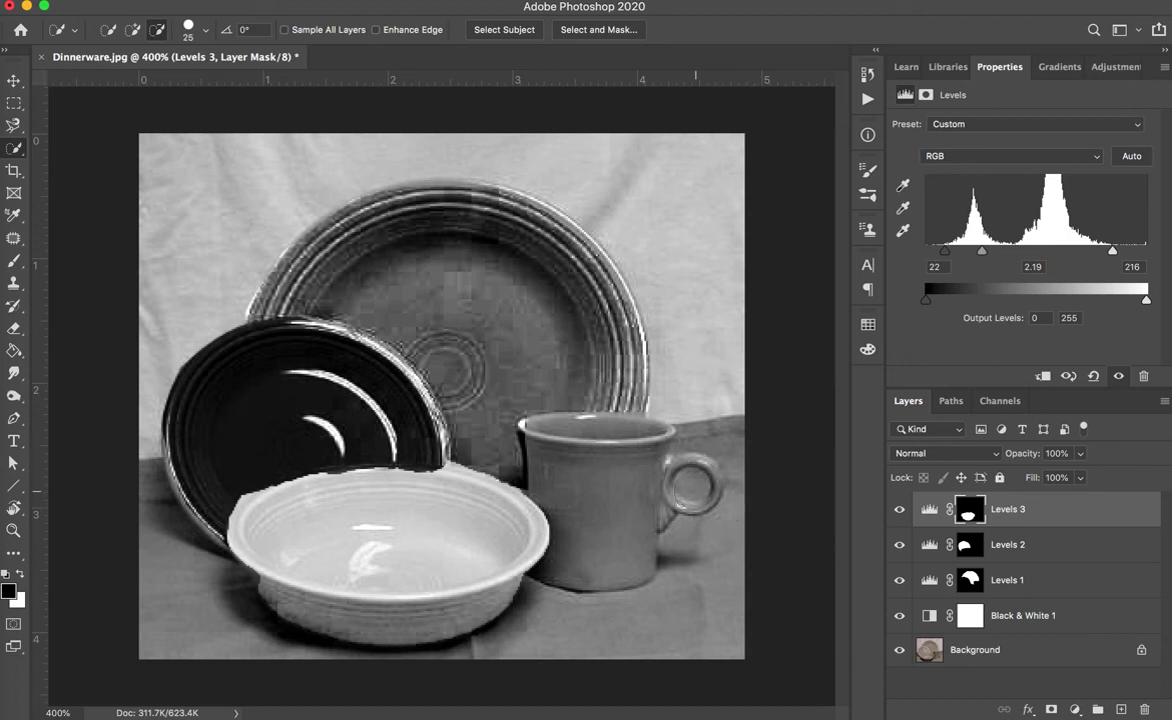
Outline the mug's rim with the Lasso, then paint Quick Selection over the mug body
{"action": "left_click", "coordinate": [14, 125]}
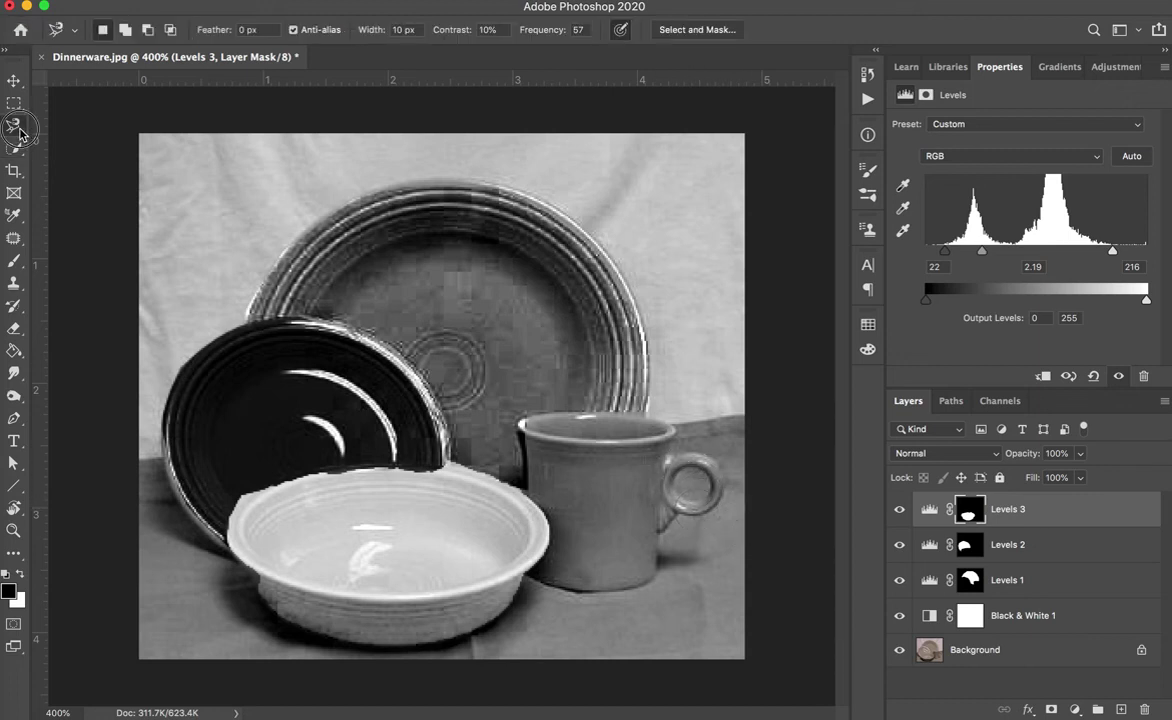
{"action": "right_click", "coordinate": [14, 125]}
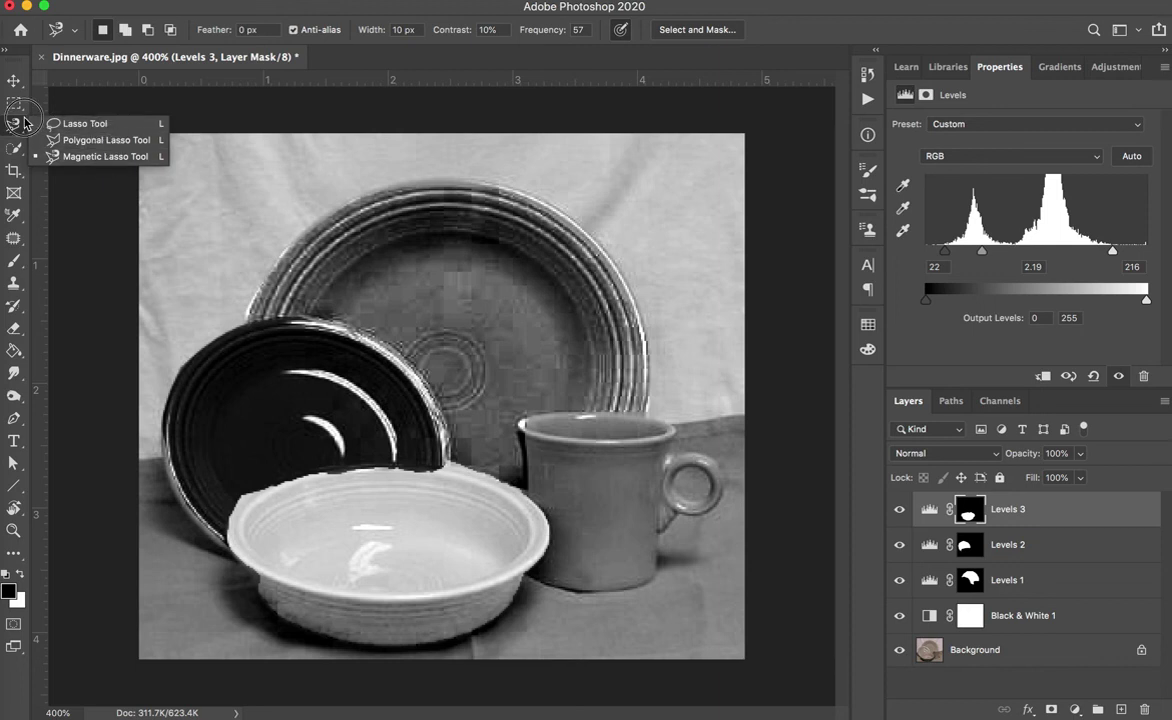
{"action": "left_click", "coordinate": [15, 148]}
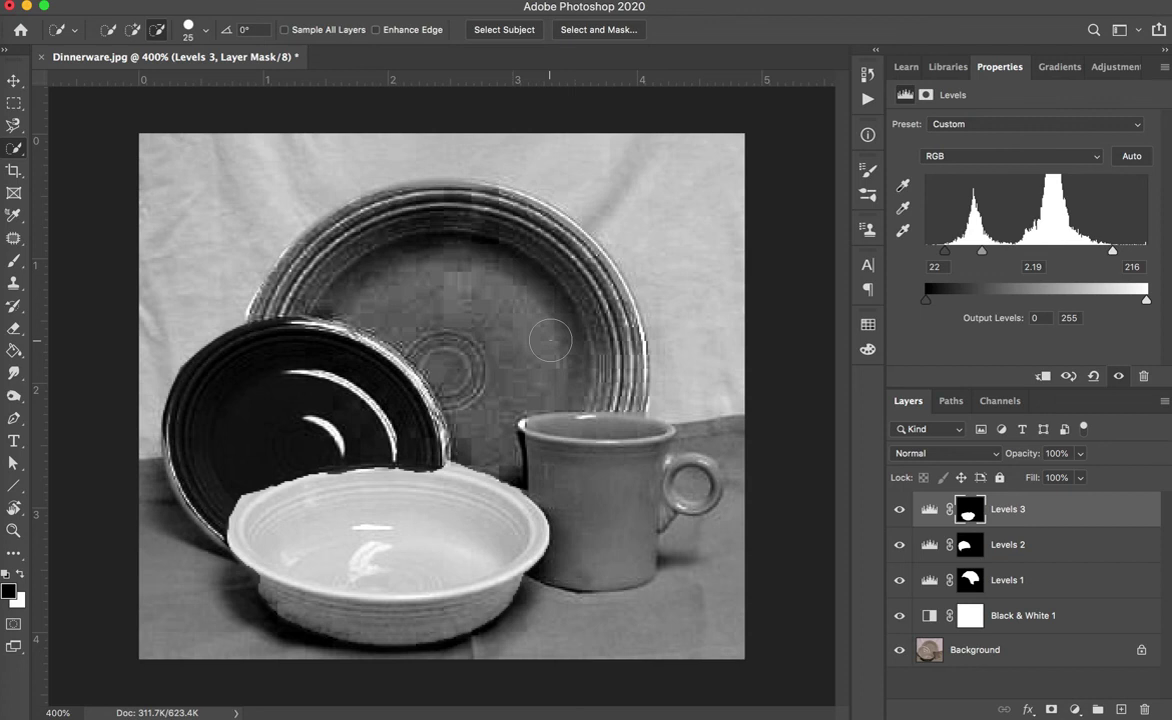
{"action": "left_click", "coordinate": [14, 125]}
{"action": "right_click", "coordinate": [14, 125]}
{"action": "left_click", "coordinate": [80, 121]}
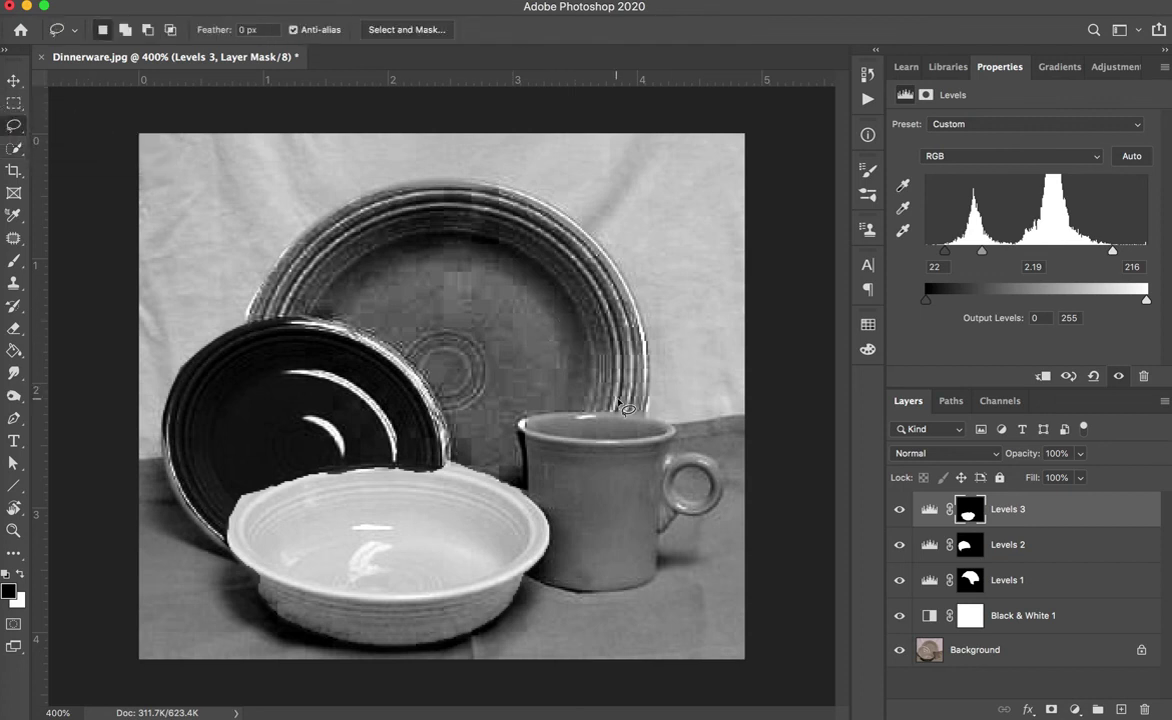
{"action": "left_click_drag", "start_coordinate": [521, 422], "coordinate": [660, 462]}
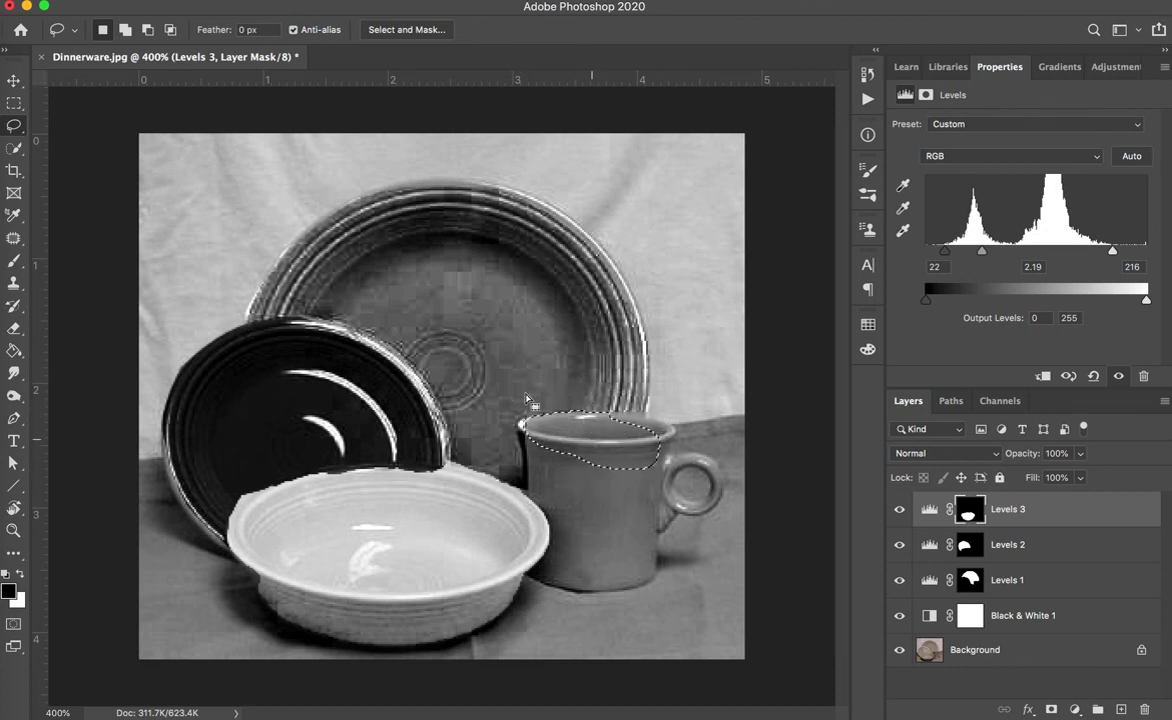
{"action": "left_click", "coordinate": [14, 148]}
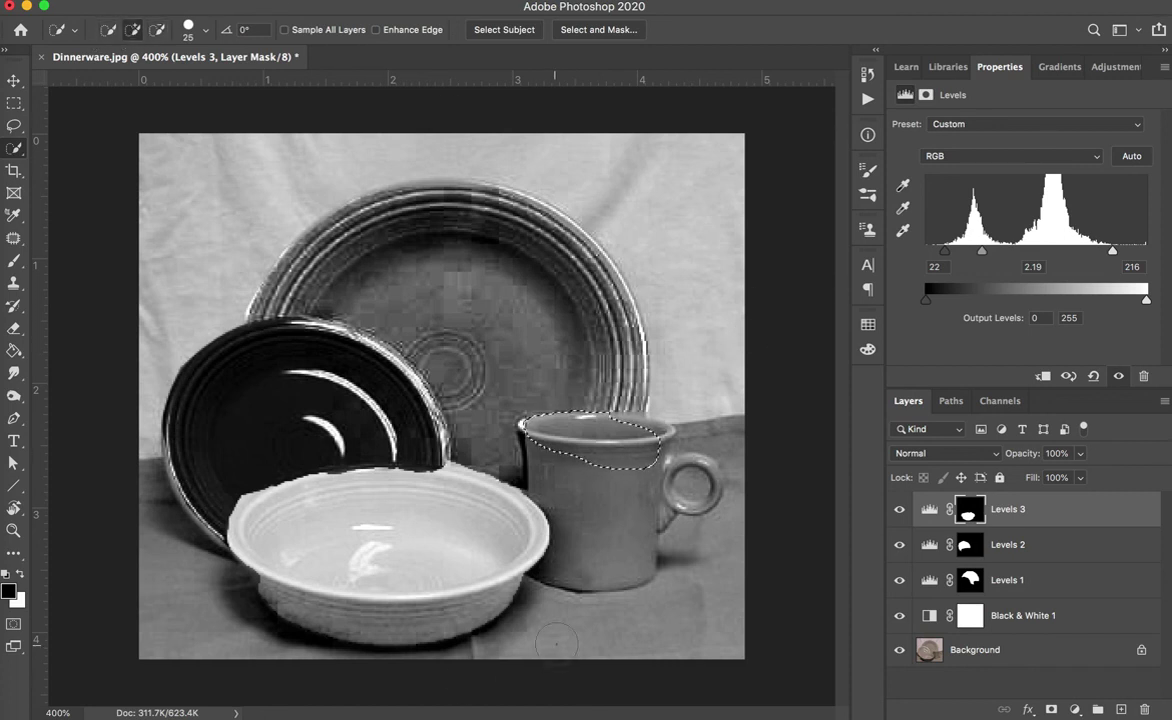
{"action": "mouse_move", "coordinate": [570, 460]}
{"action": "left_mouse_down"}
{"action": "mouse_move", "coordinate": [560, 510]}
{"action": "mouse_move", "coordinate": [585, 488]}
{"action": "left_mouse_up"}
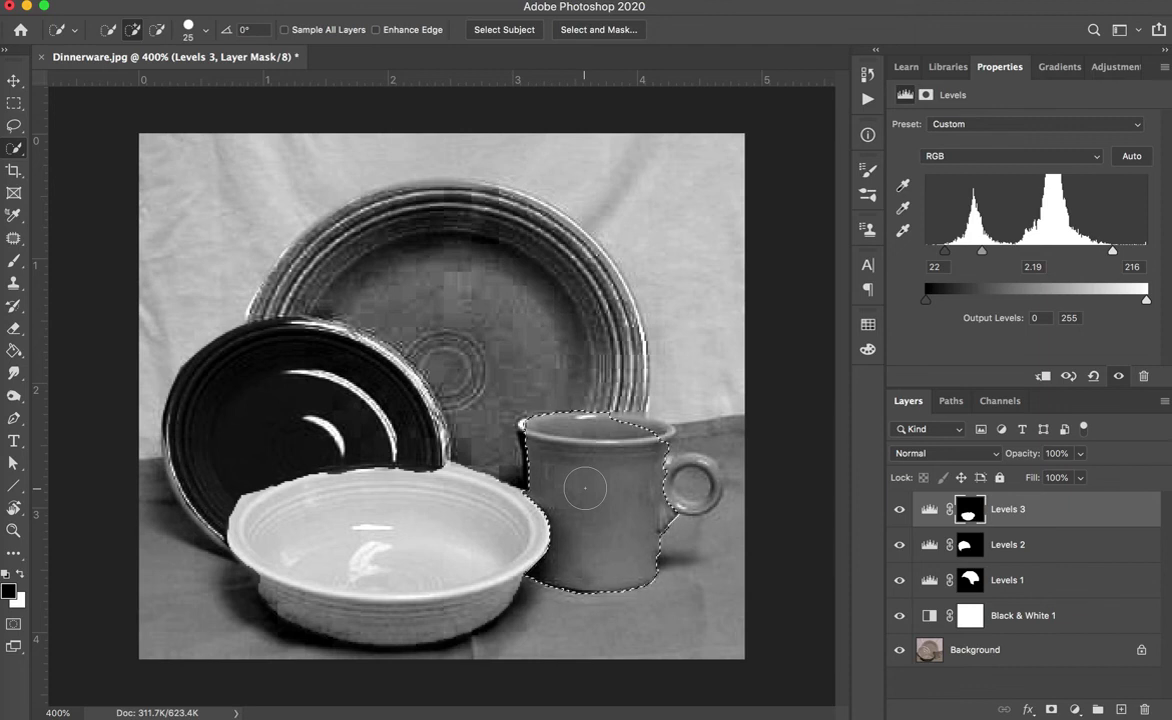